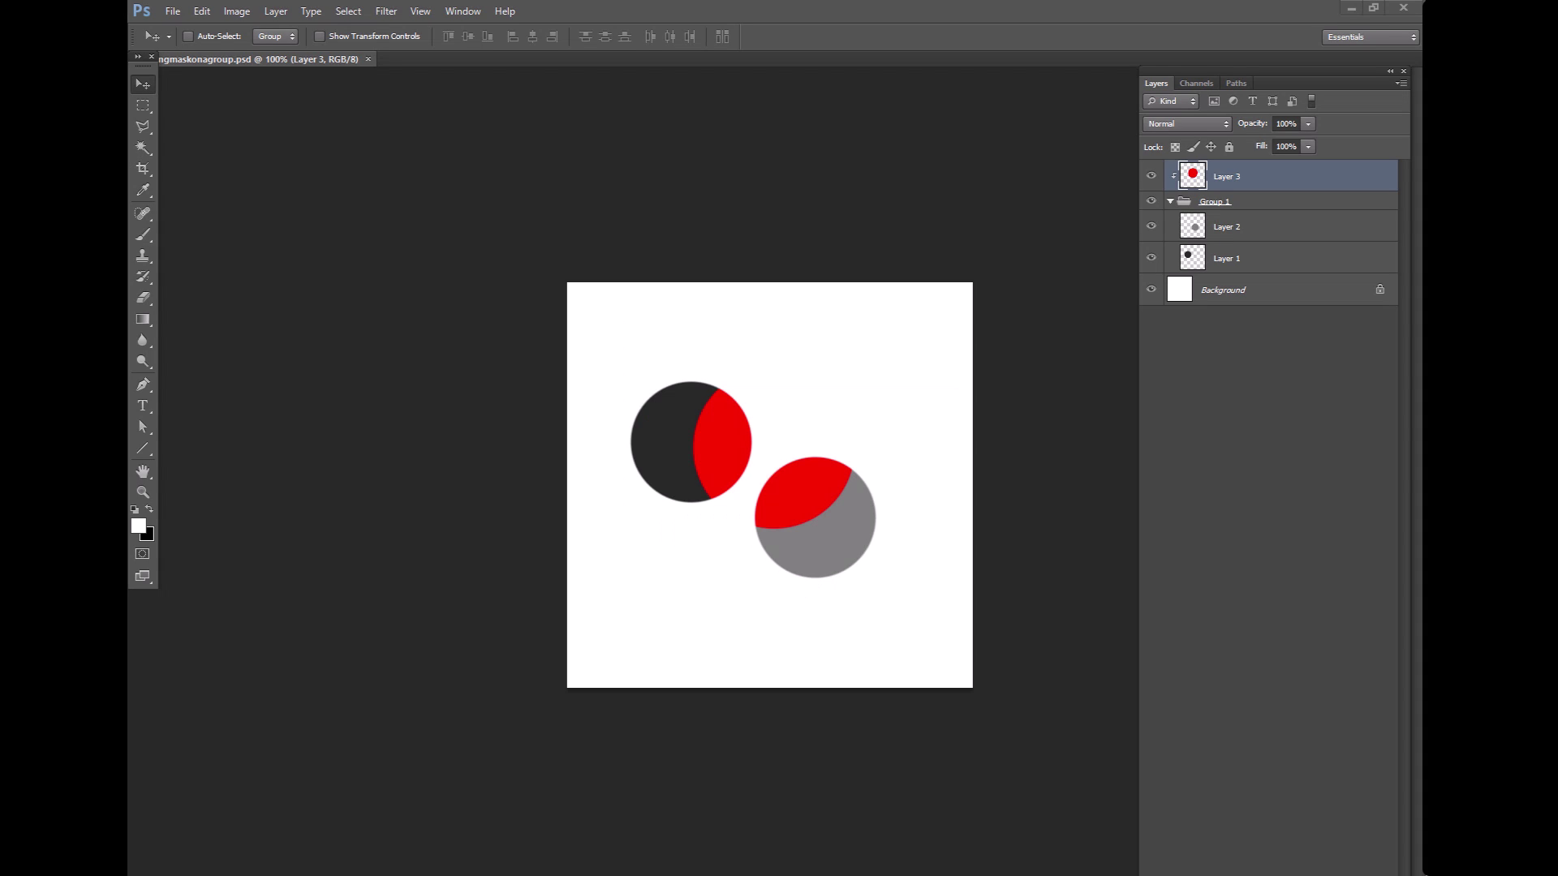
- Hide Layer 3's red fill in the Layers panel
click(1266, 233)
click(1286, 257)
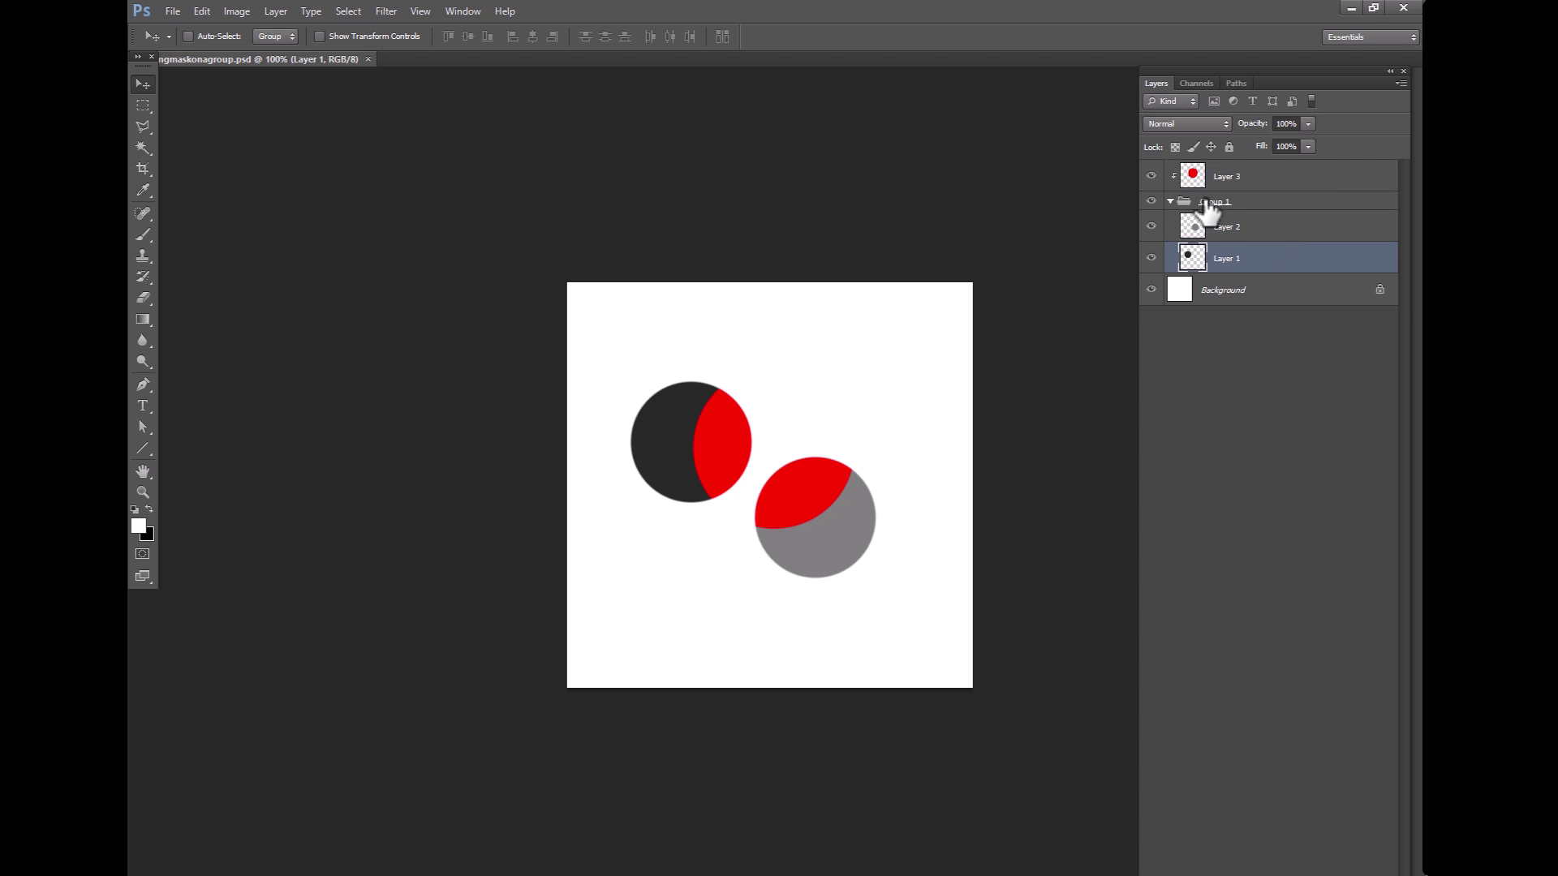
click(1150, 175)
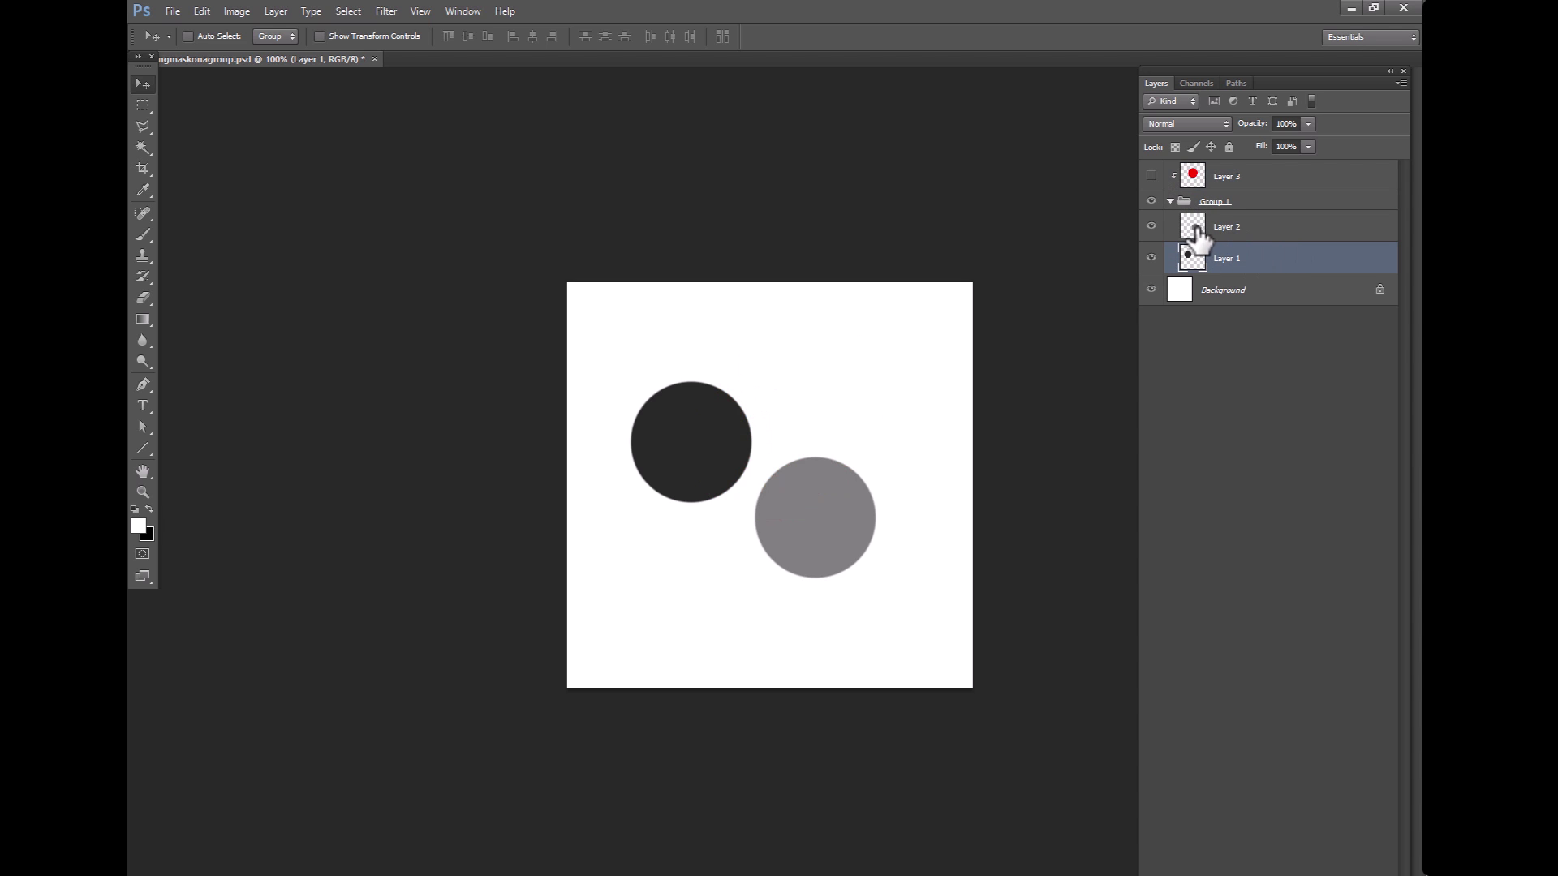
- Nudge the grey circle lower and the dark circle up and right, then collapse Group 1
click(1197, 233)
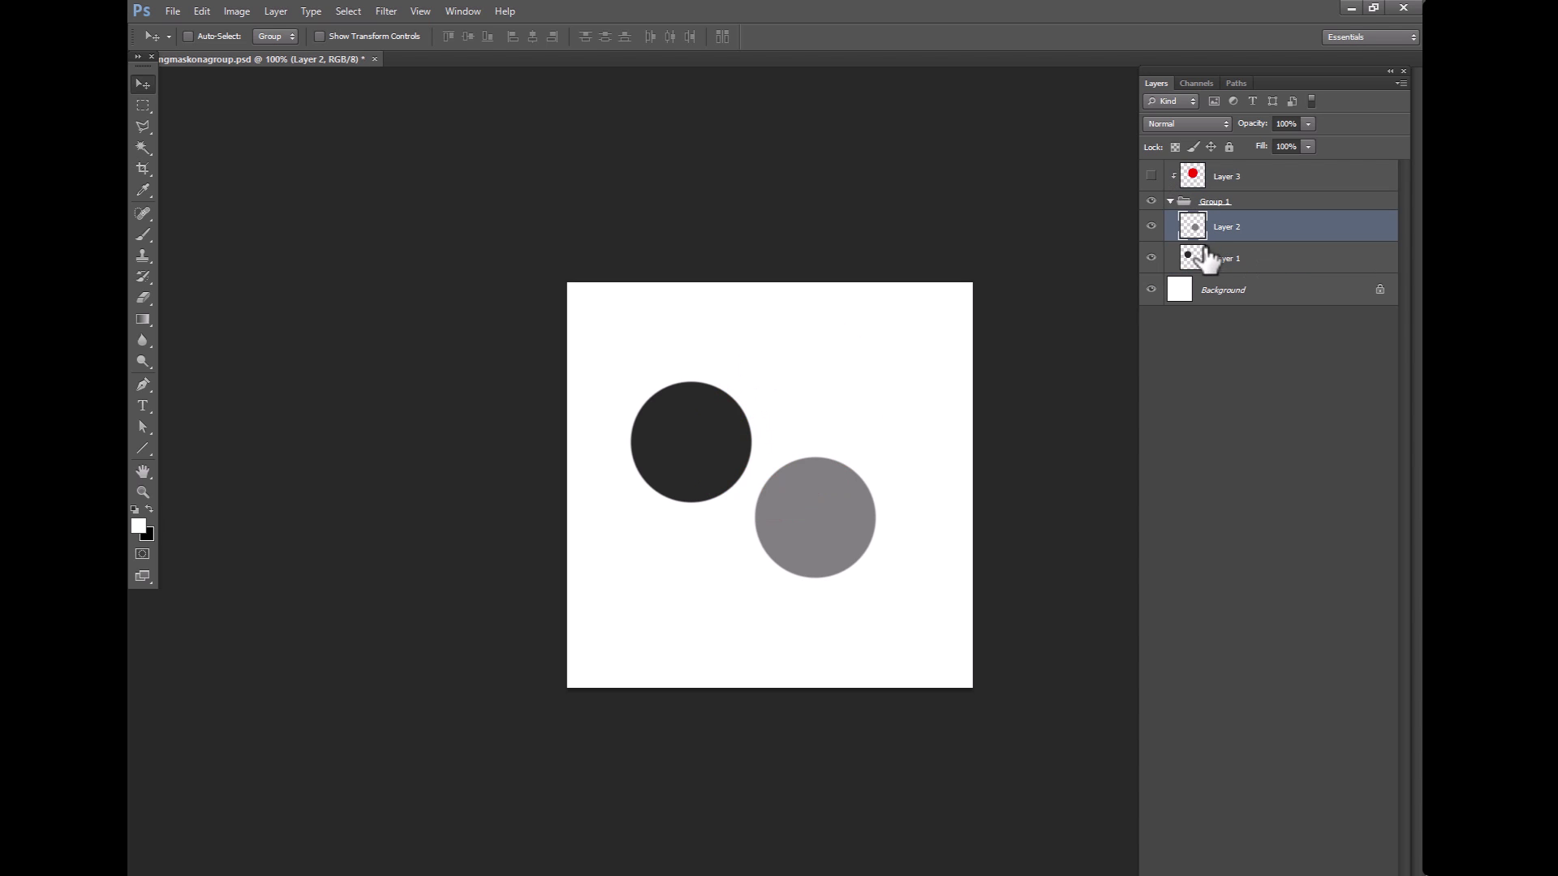
click(1181, 205)
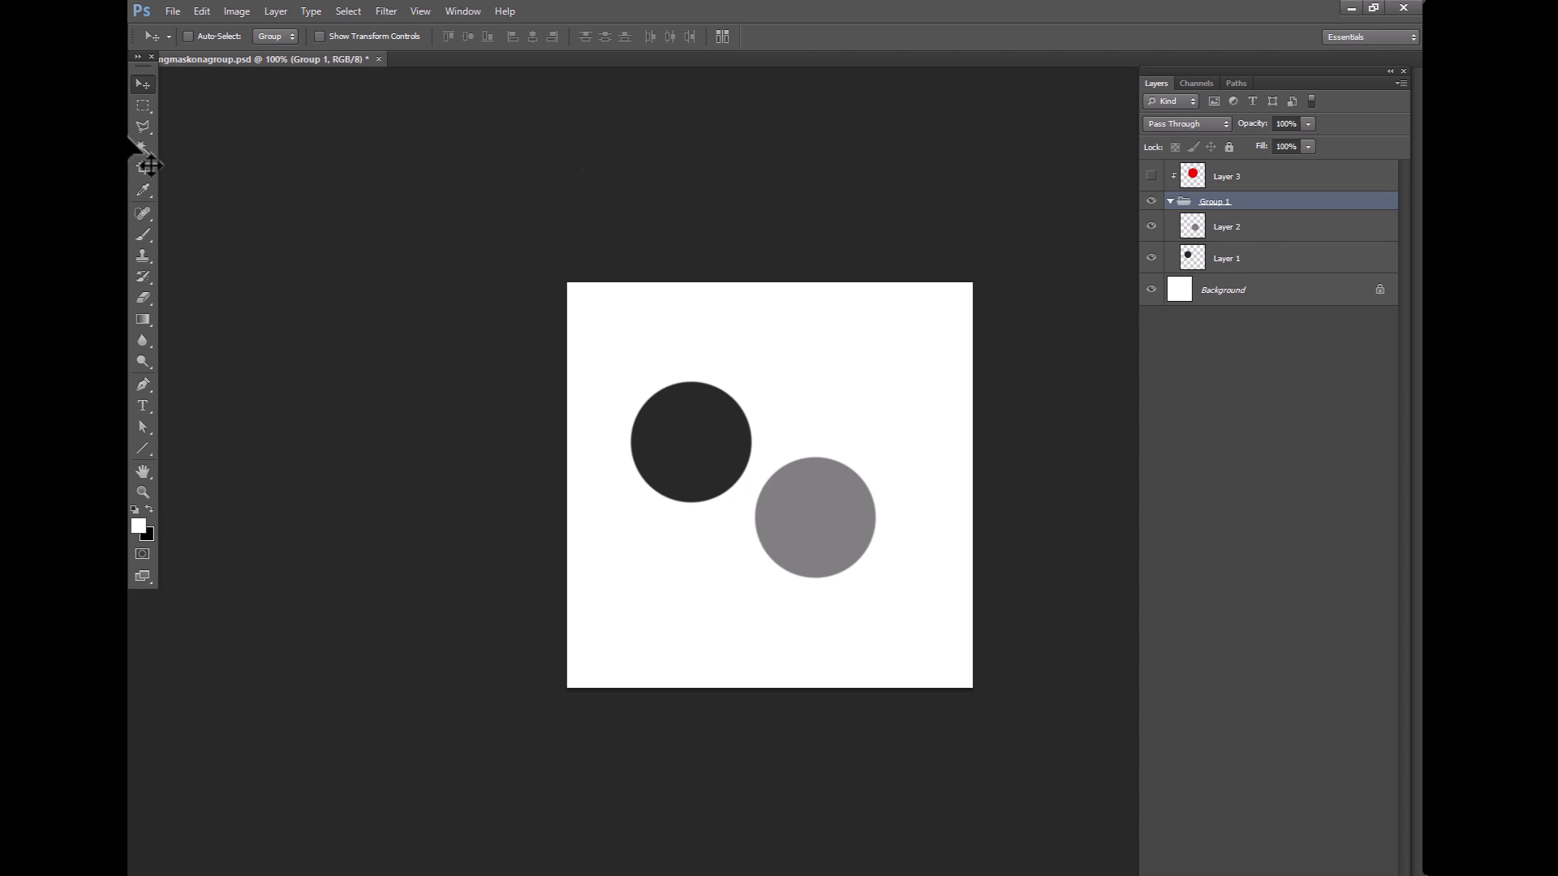
click(1196, 232)
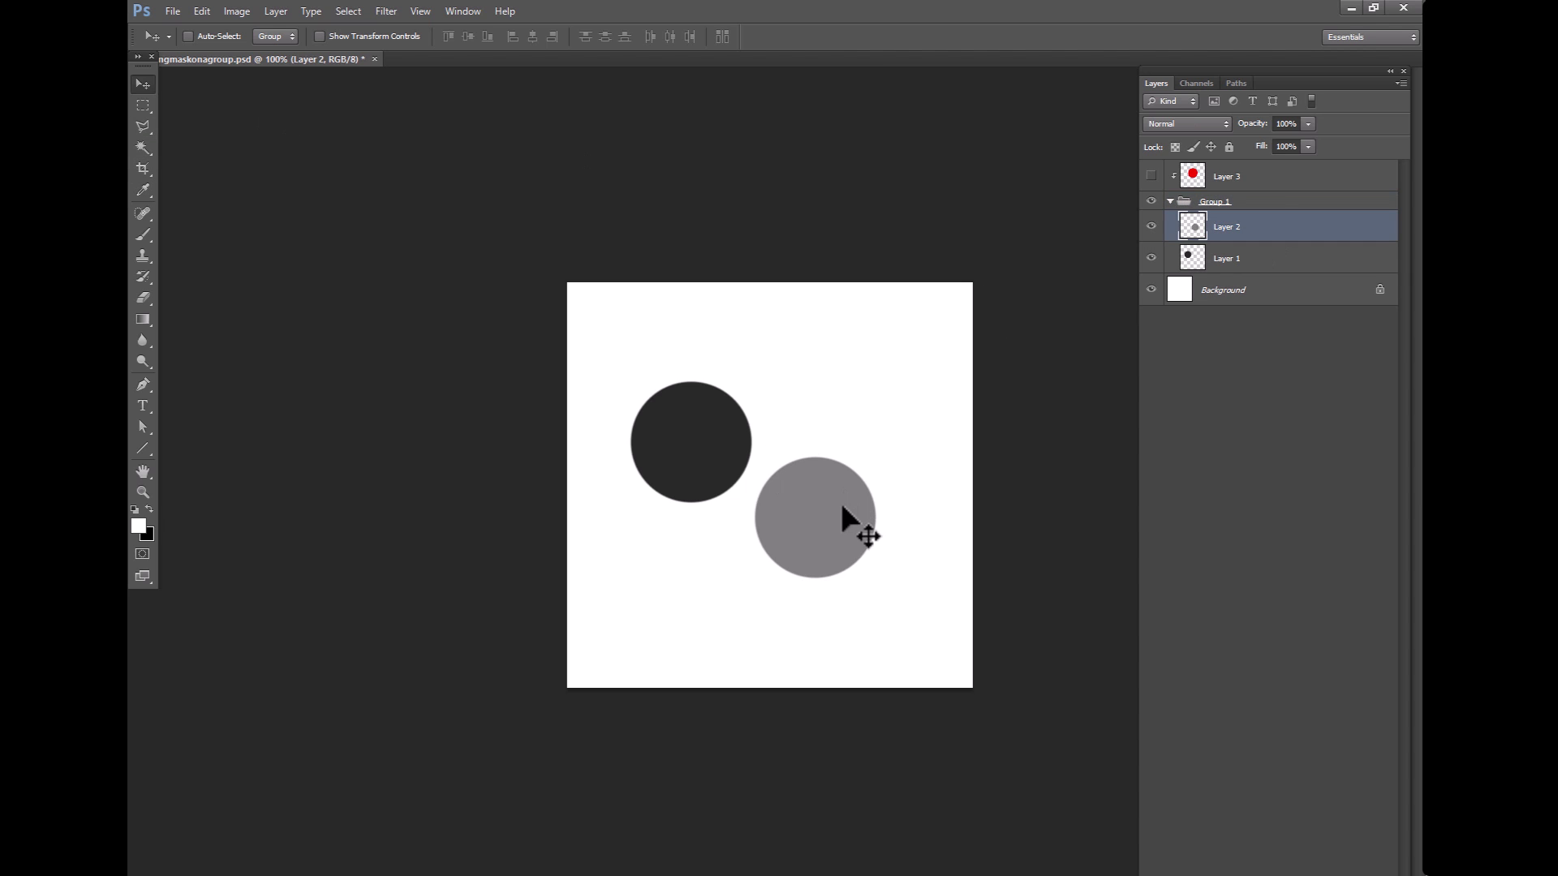
mouse_move(842, 507)
mouse_down()
mouse_move(870, 487)
mouse_move(842, 512)
mouse_up()
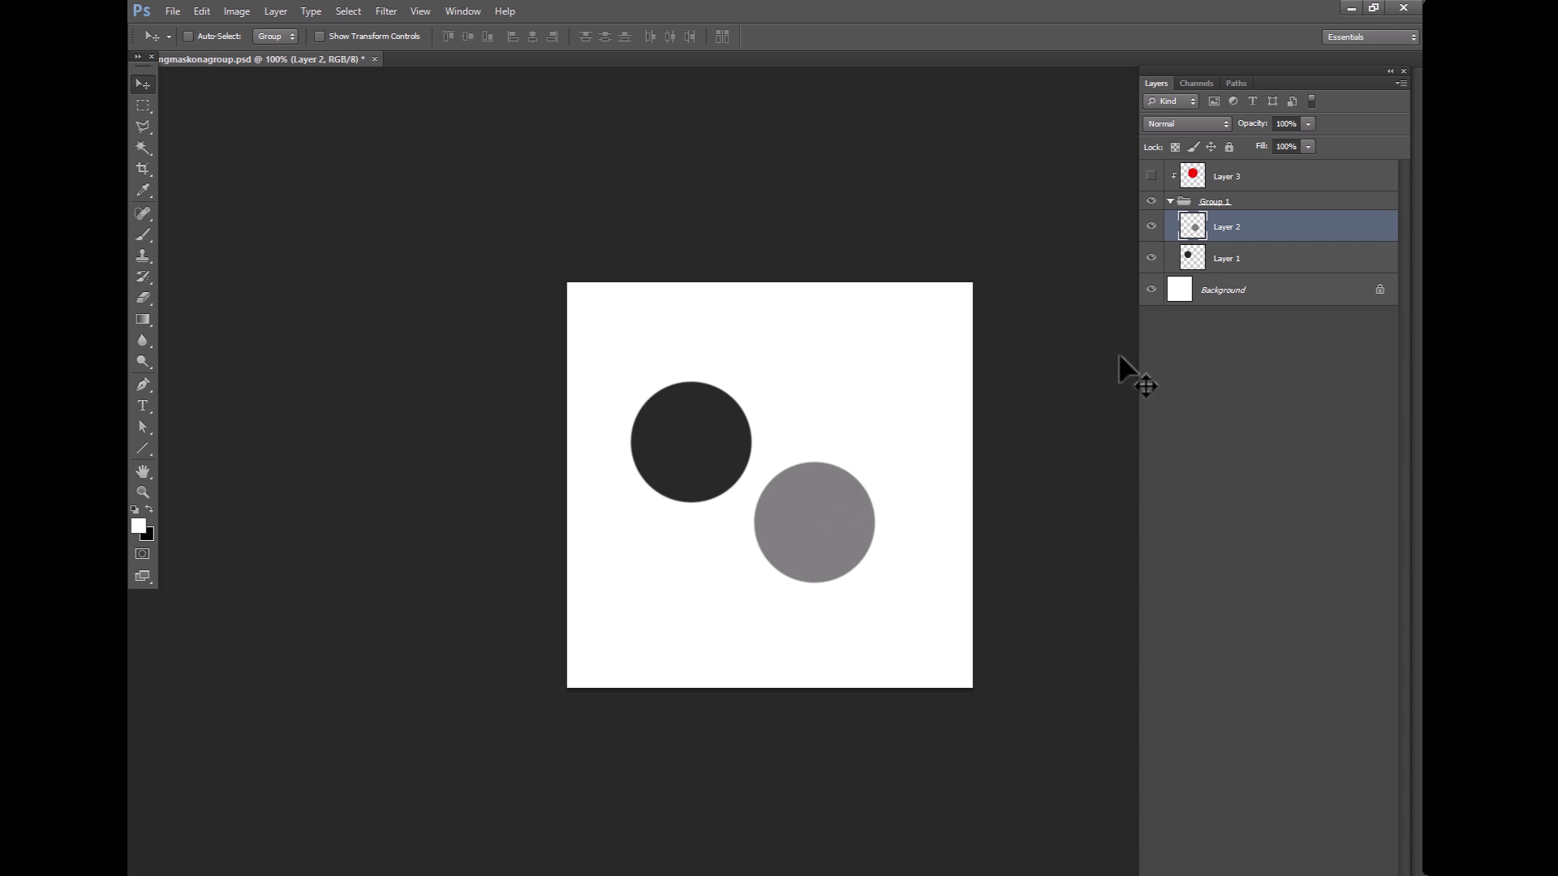
click(1191, 261)
mouse_move(744, 421)
mouse_down()
mouse_move(772, 418)
mouse_move(748, 402)
mouse_move(716, 418)
mouse_up()
click(1170, 202)
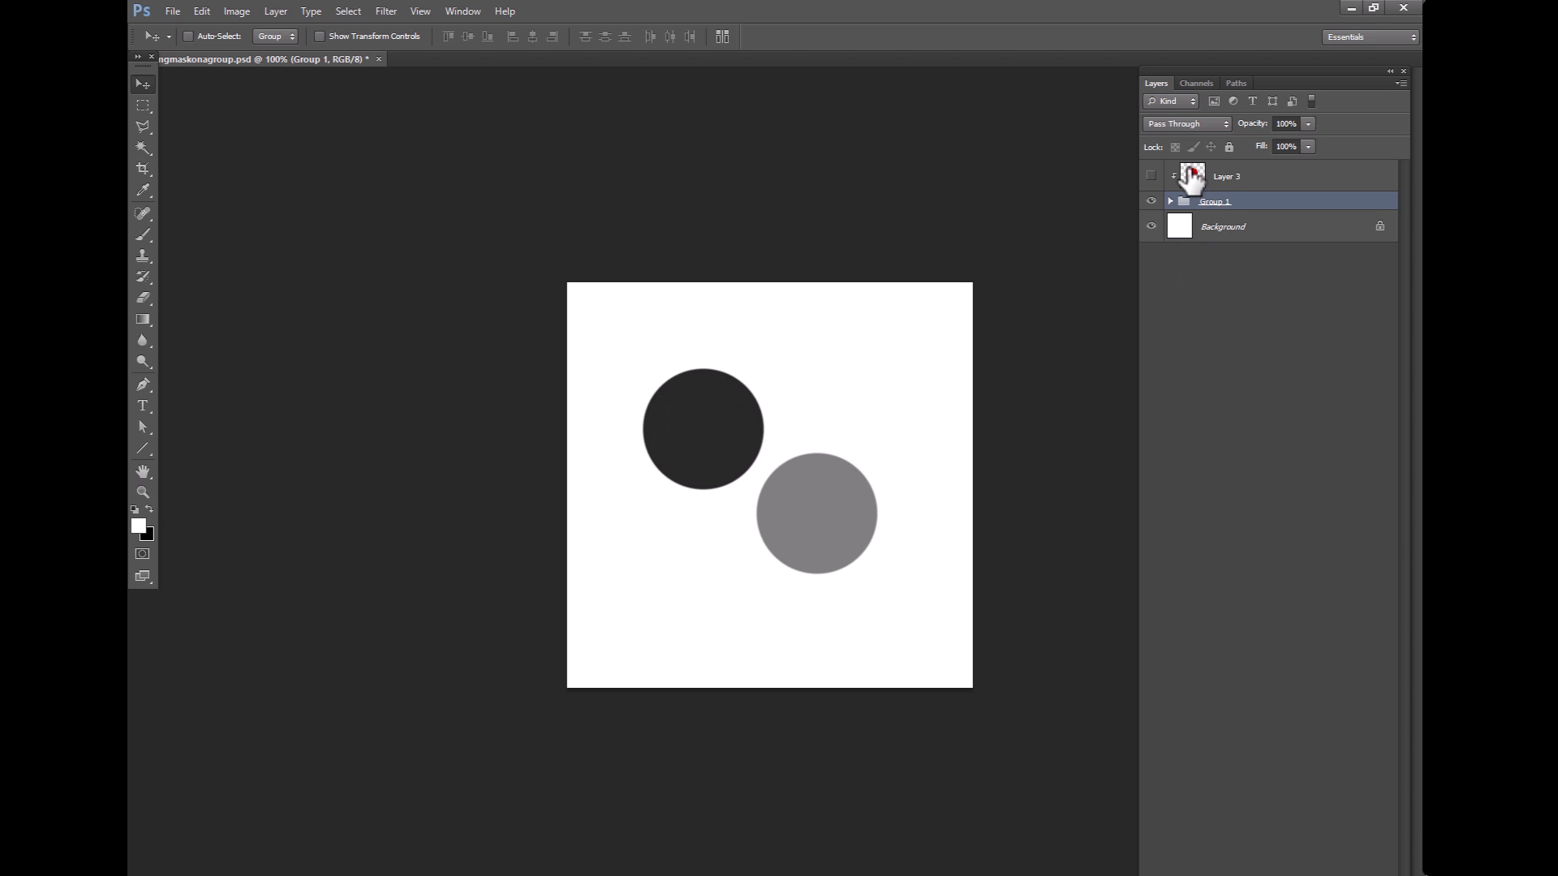
- Show Layer 3's red fill again and clip it to Group 1 with Ctrl+Alt+G
click(1151, 175)
mouse_move(1224, 202)
mouse_down()
mouse_move(1227, 181)
mouse_move(1210, 188)
mouse_up()
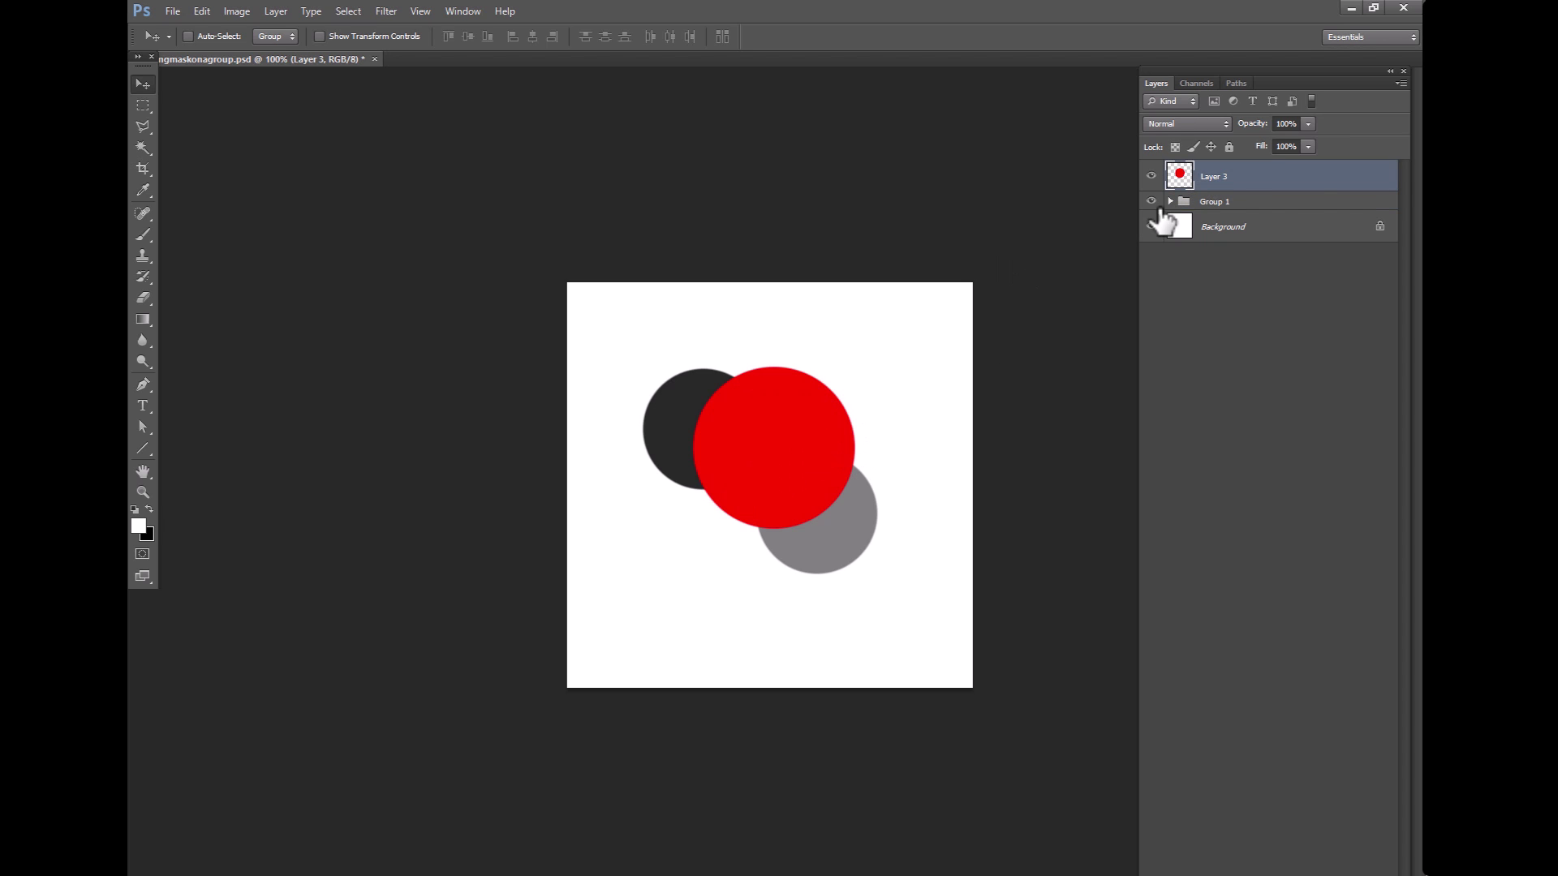
key(ctrl+alt+g)
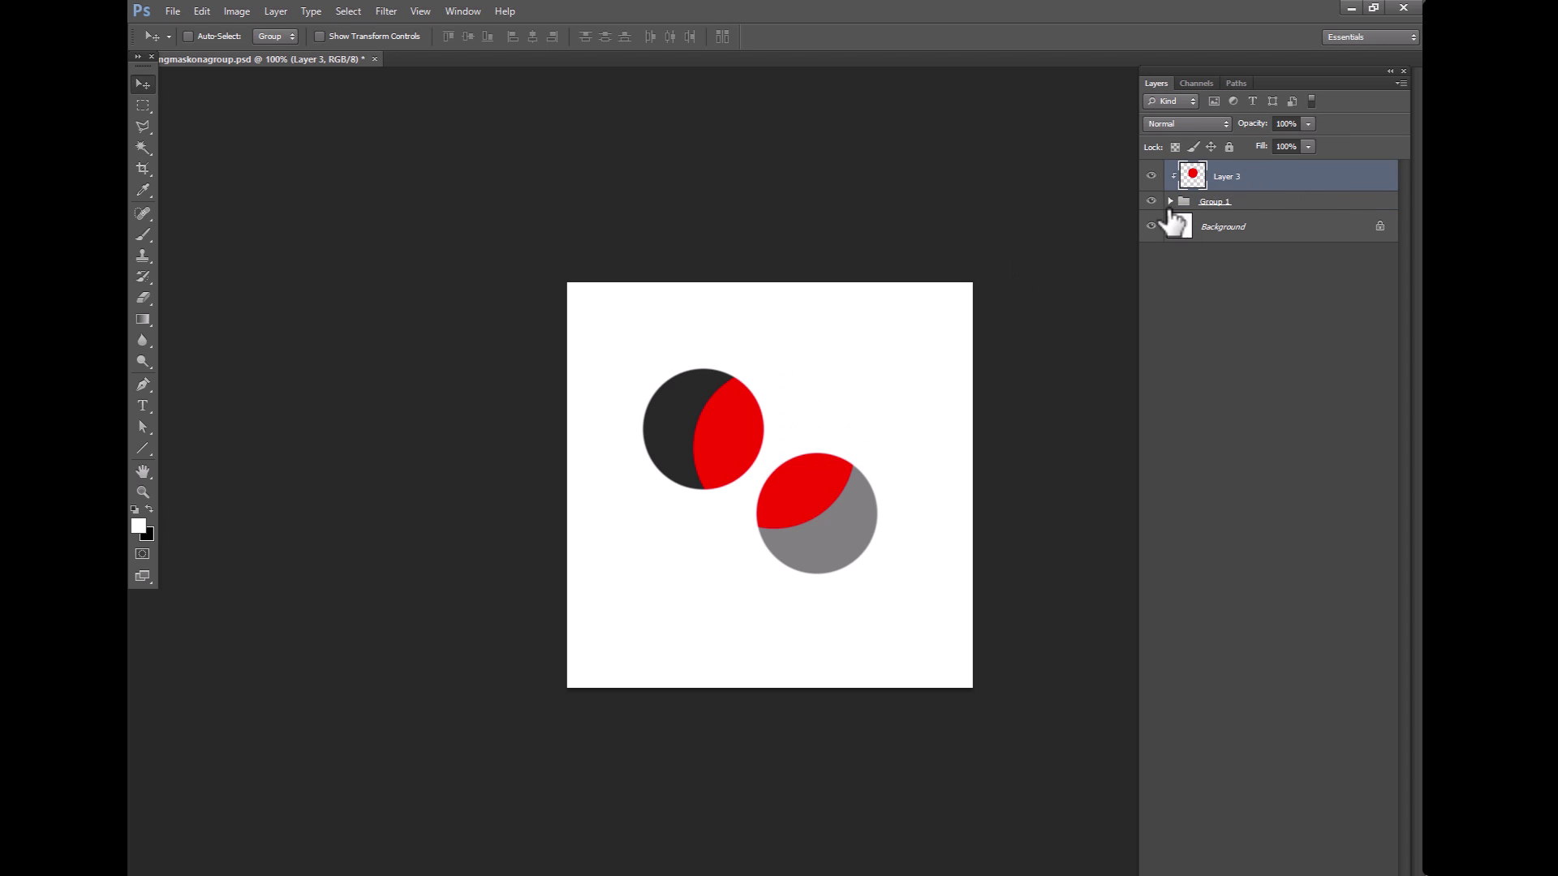
- Move the dark circle up and right and the grey circle down and right, then select Layer 3
click(1170, 202)
click(1191, 258)
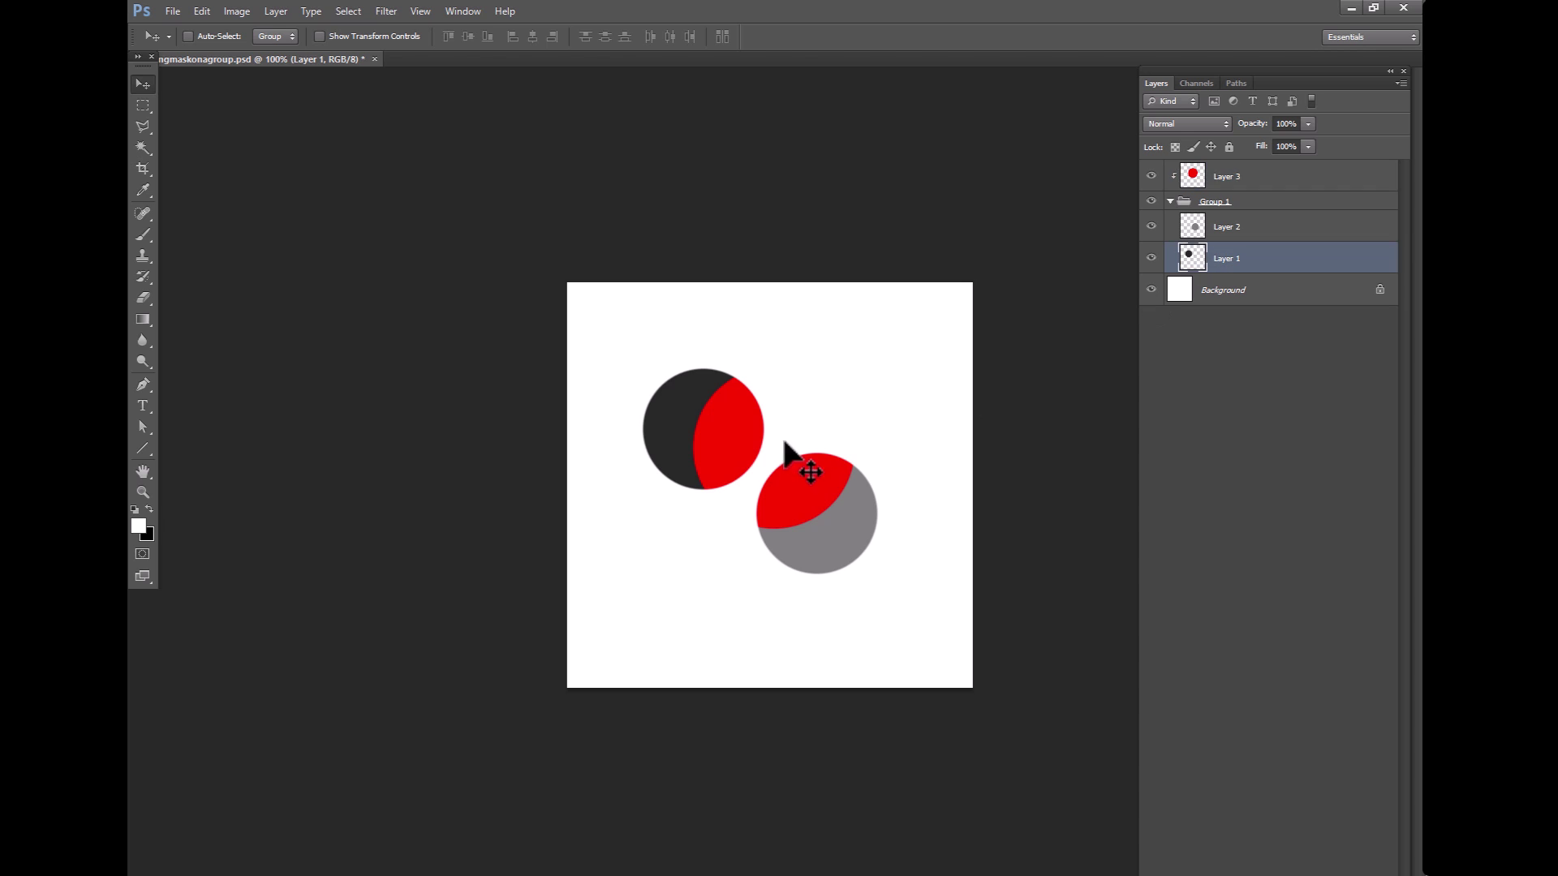
drag(765, 452, 775, 439)
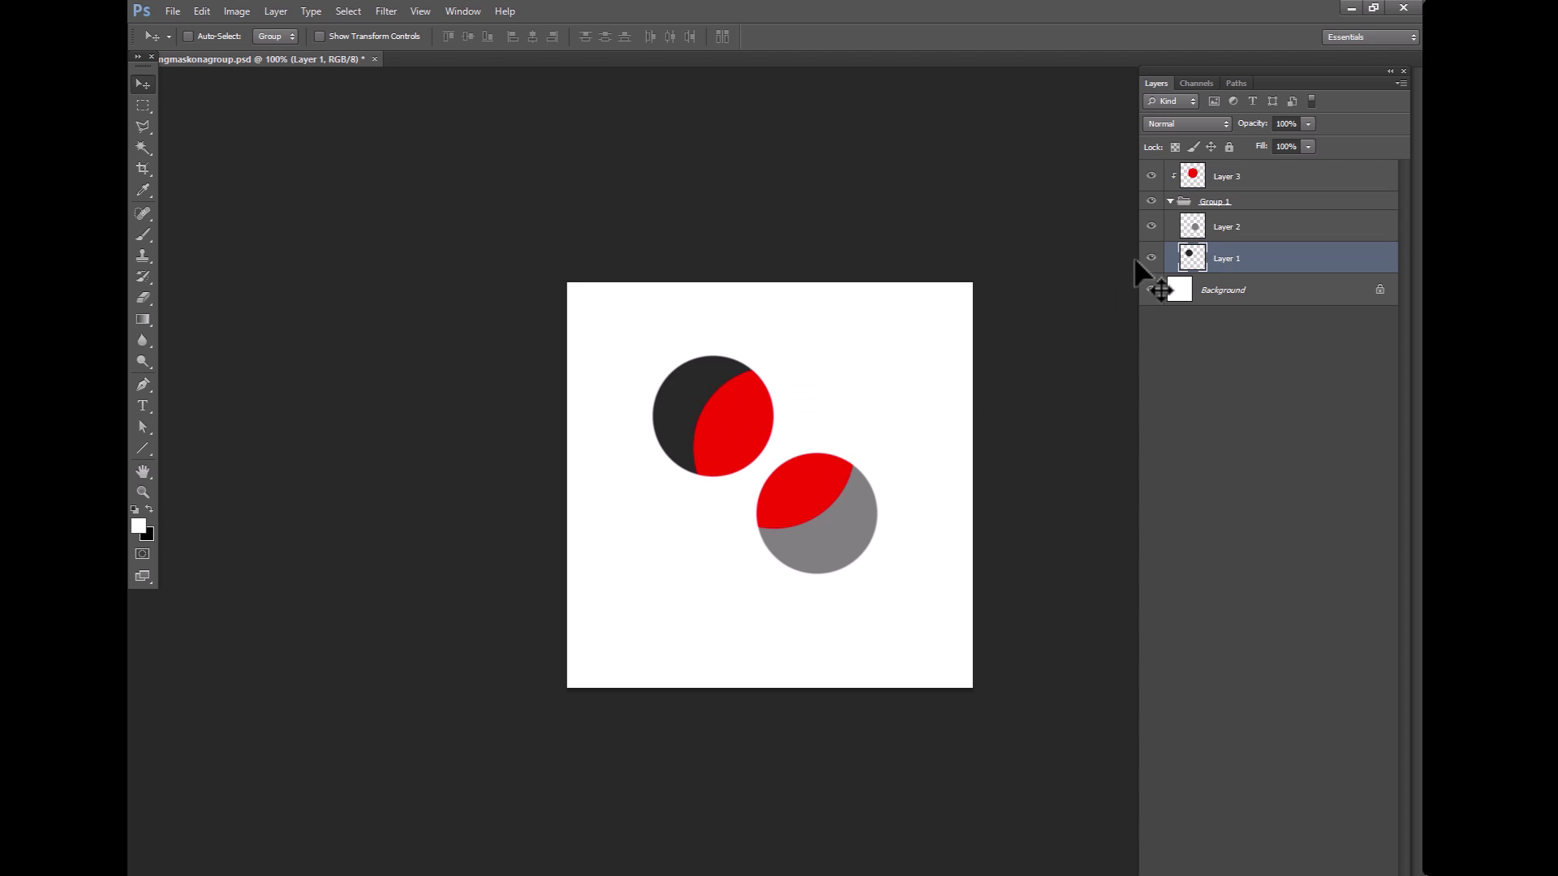
click(1190, 235)
drag(792, 513, 836, 428)
click(1209, 202)
click(1219, 178)
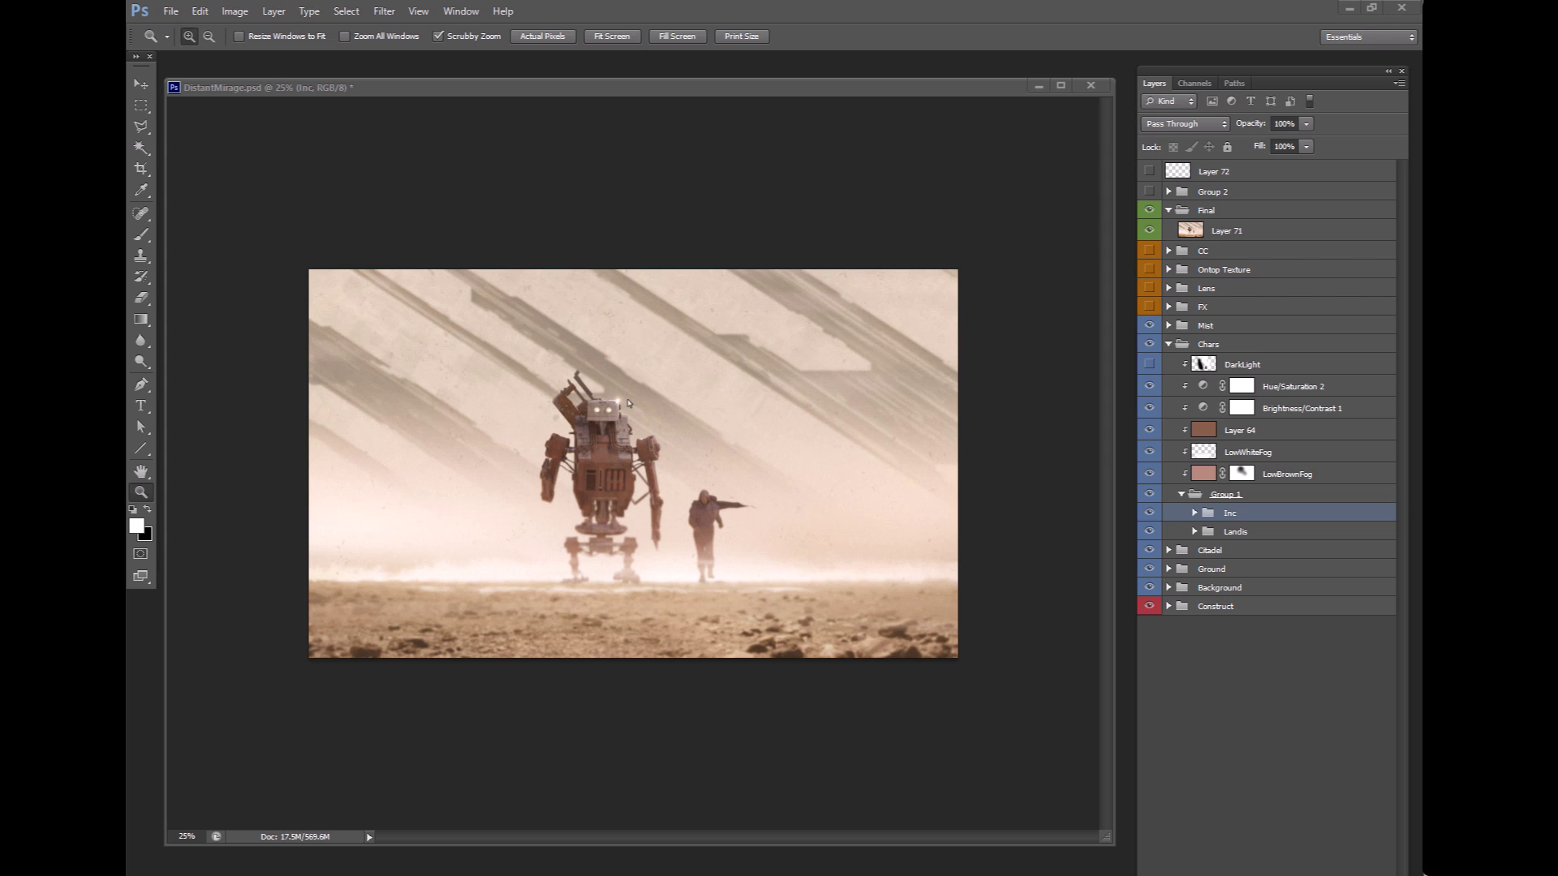
- Hide the Final group, zoom to 50% on the robot and figure, and expand Chars
click(1149, 210)
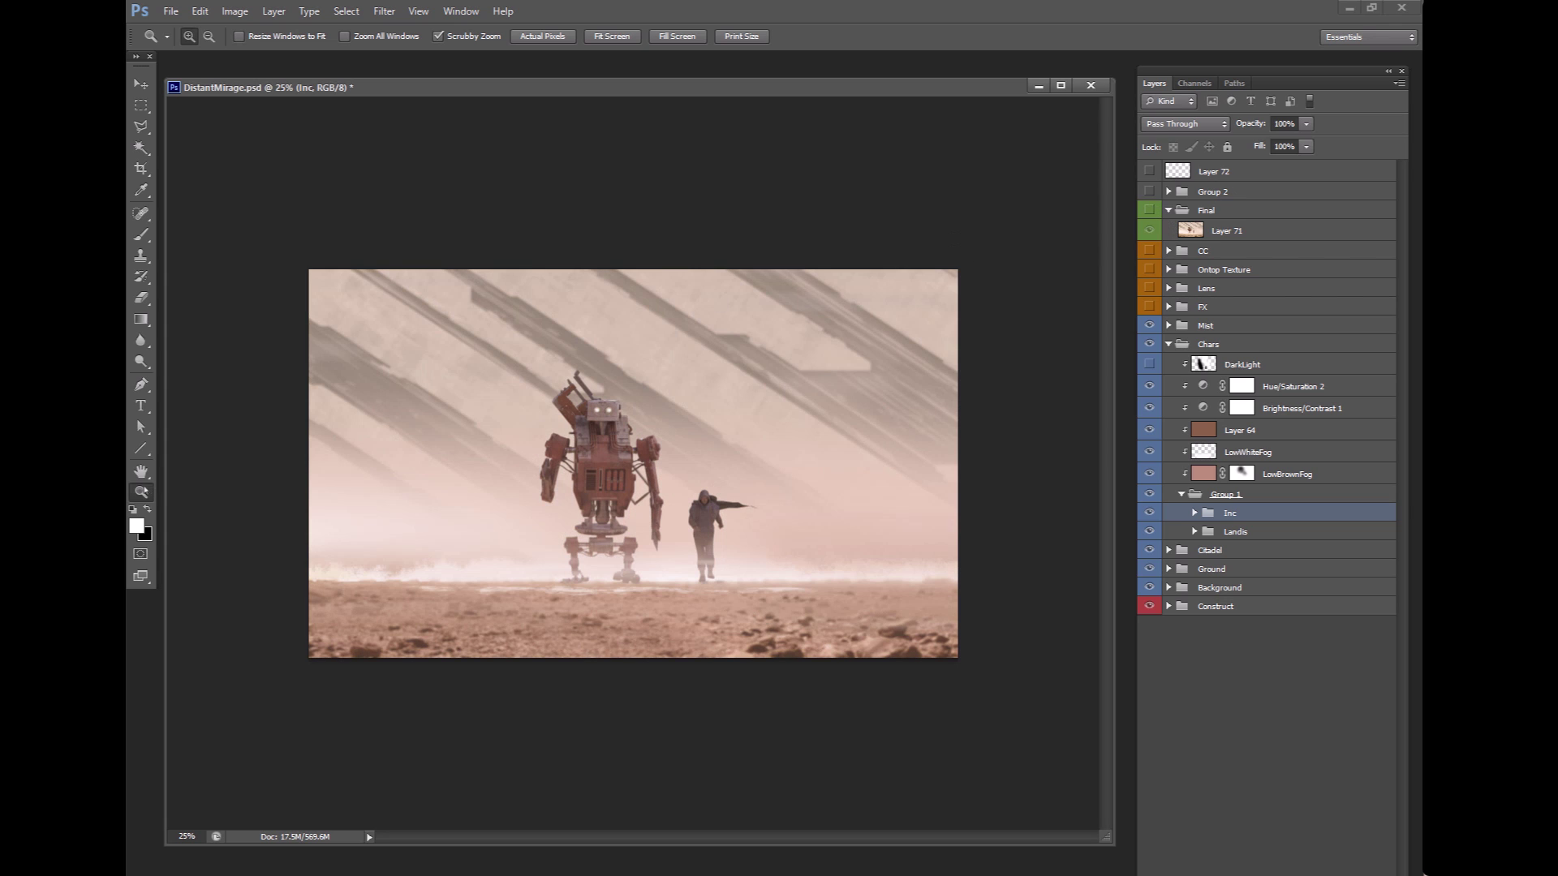
click(641, 482)
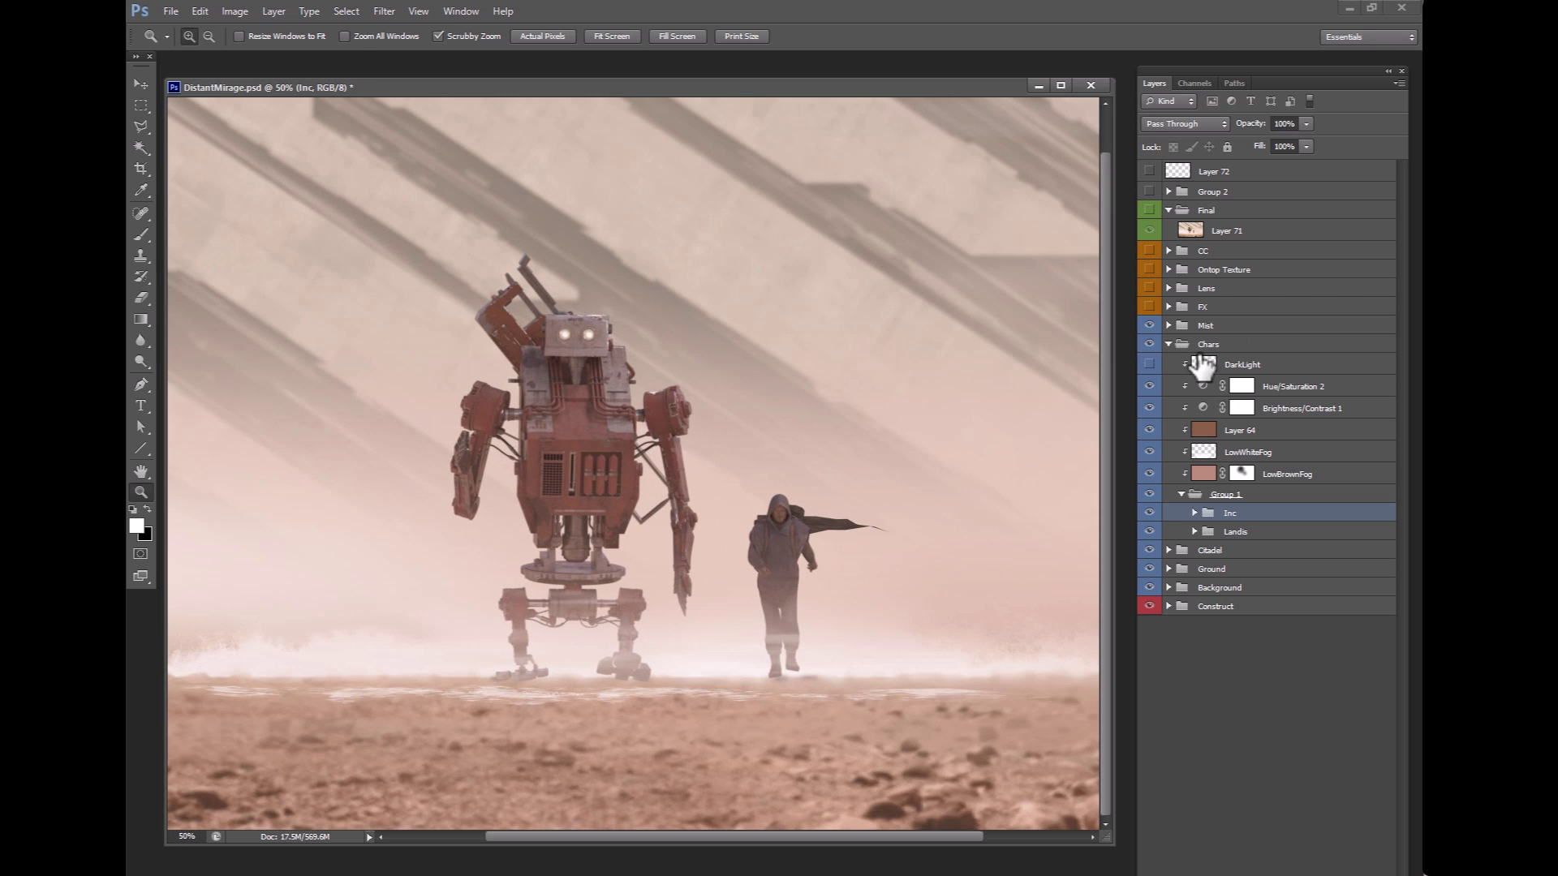
click(1185, 345)
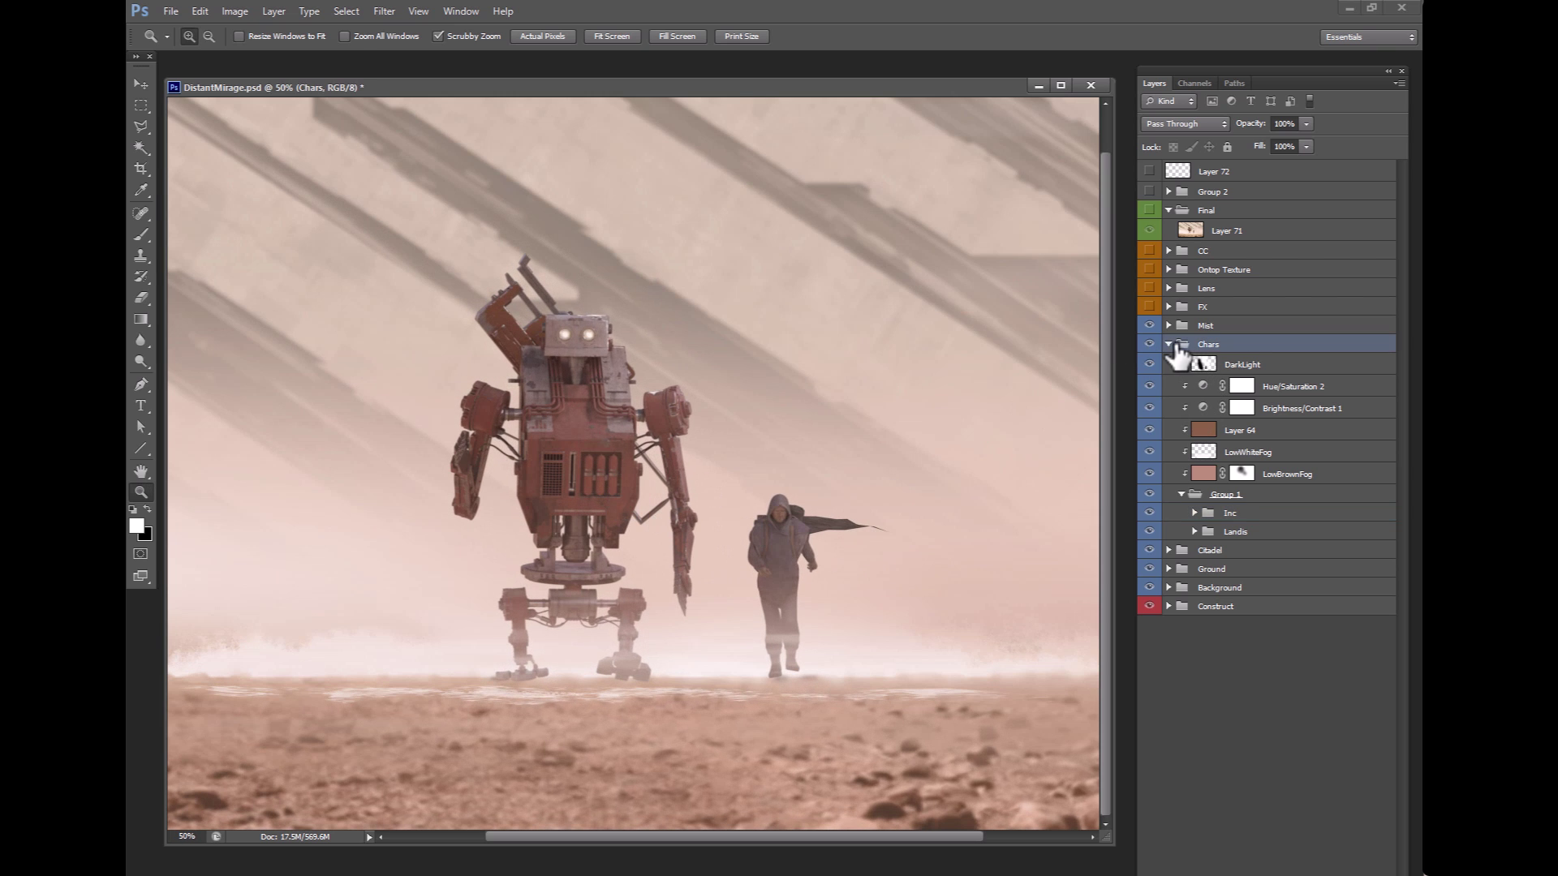
click(1169, 344)
click(1169, 344)
- Inspect the Landis group's layers, toggling the Landis body's visibility, then collapse it
click(1193, 531)
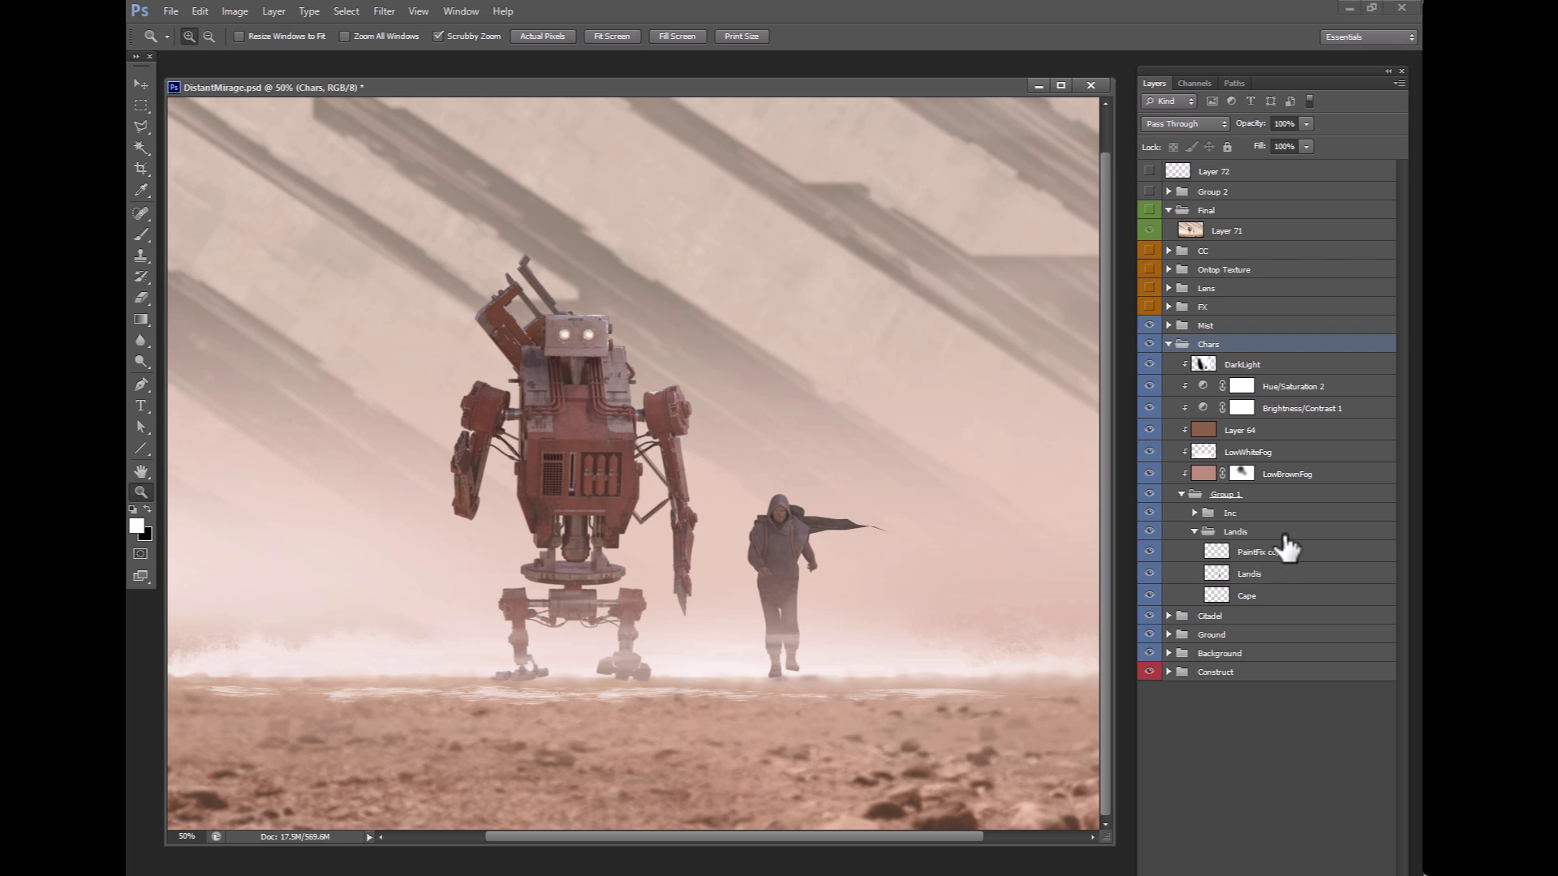
click(1214, 537)
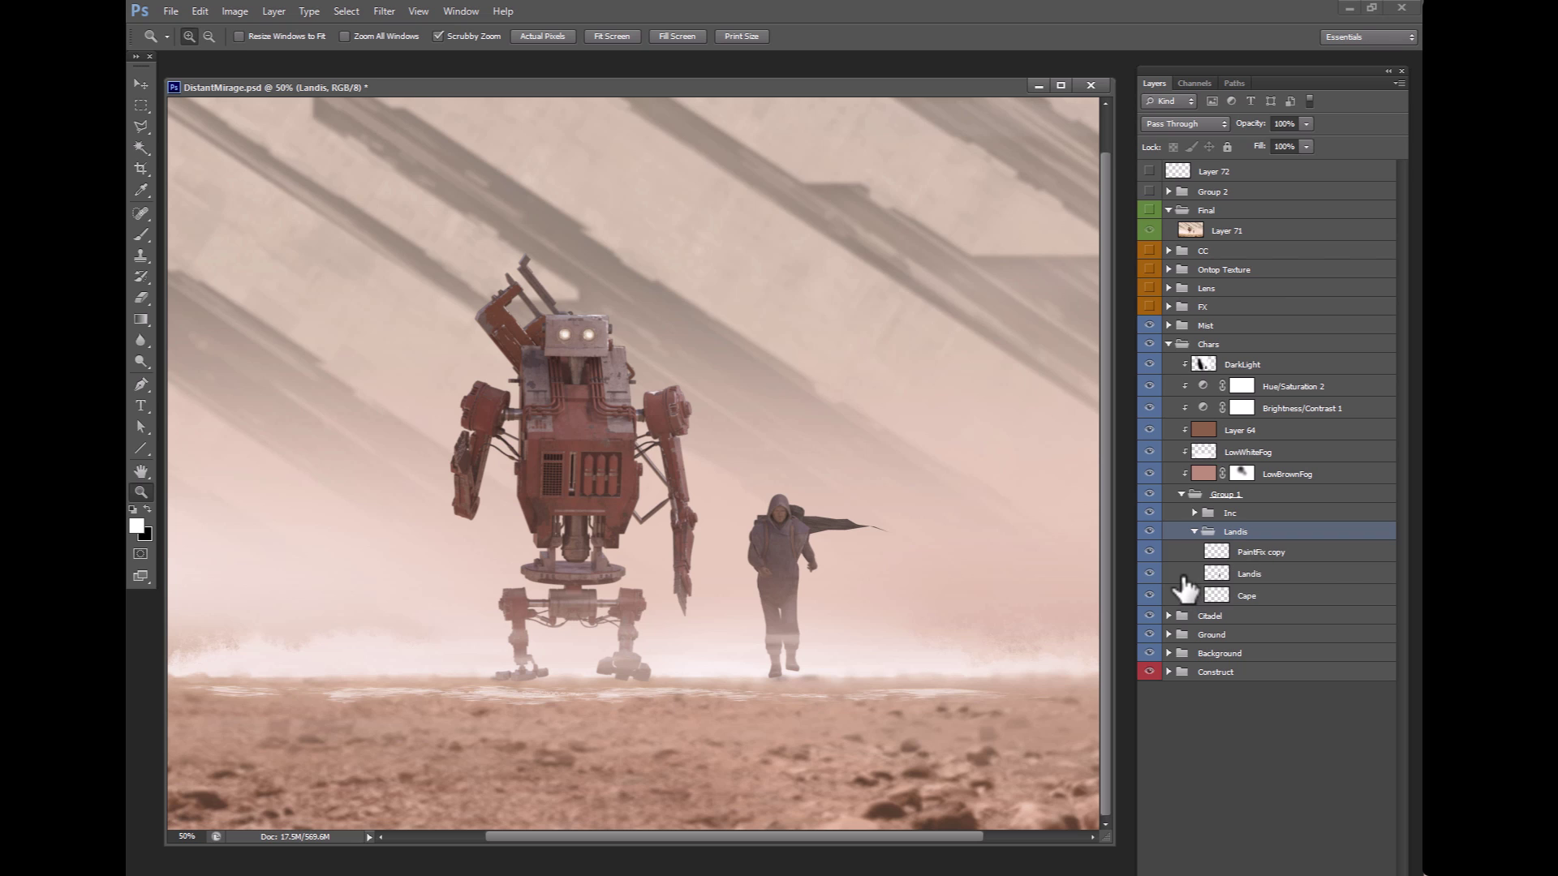
click(1149, 572)
click(1149, 573)
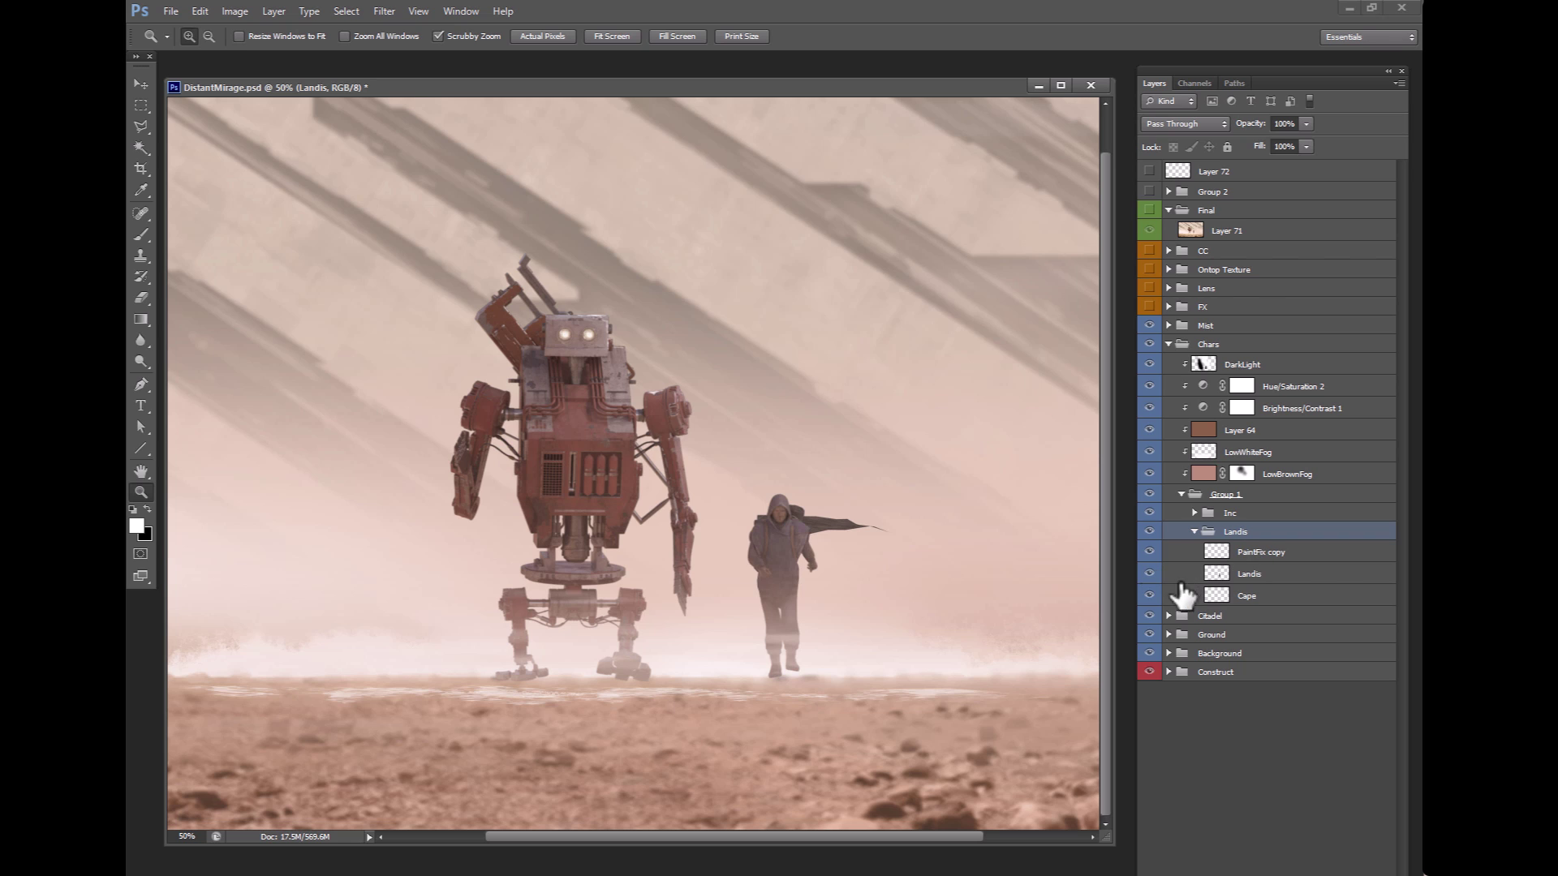
click(1226, 599)
click(1216, 553)
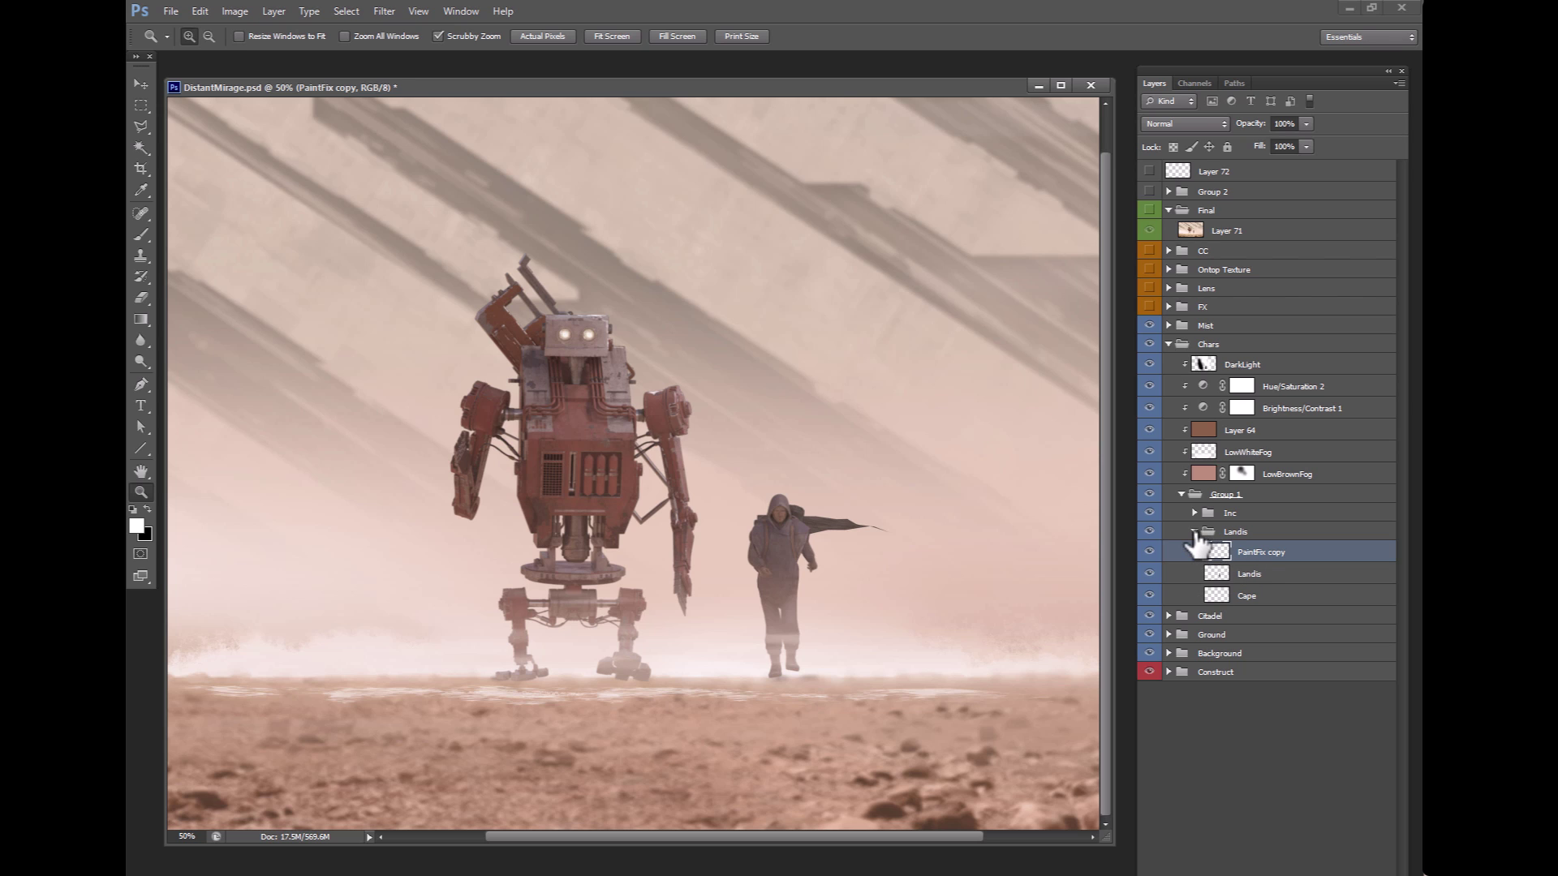
click(1194, 532)
- Inspect the Inc group, toggling the robot layer and Eyes group, then collapse it and select Group 1
click(1195, 512)
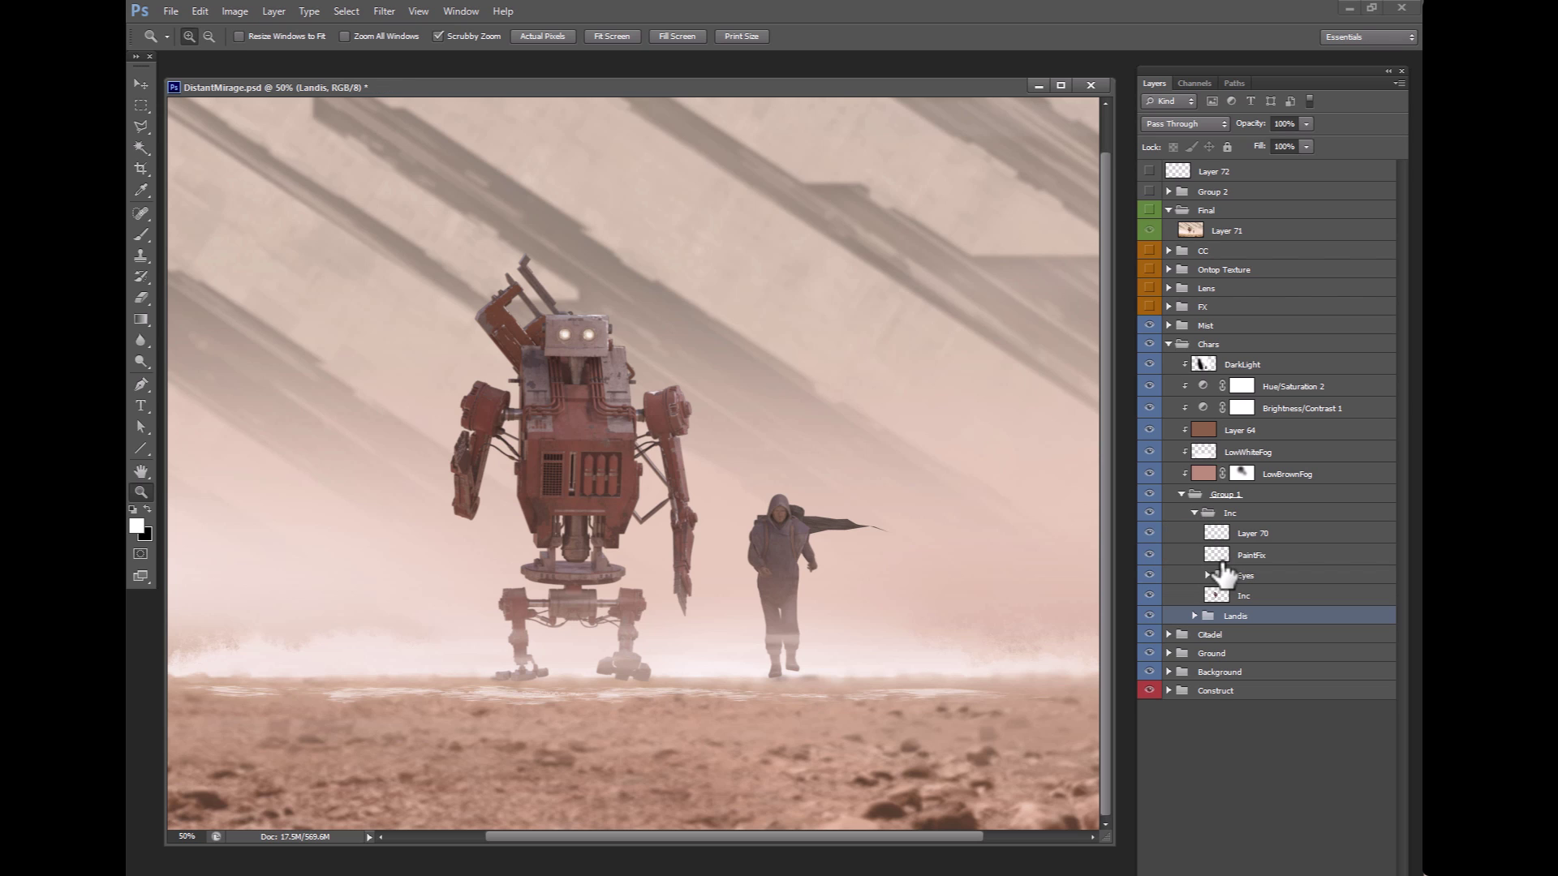
click(1149, 596)
click(1148, 596)
click(1219, 578)
click(1208, 576)
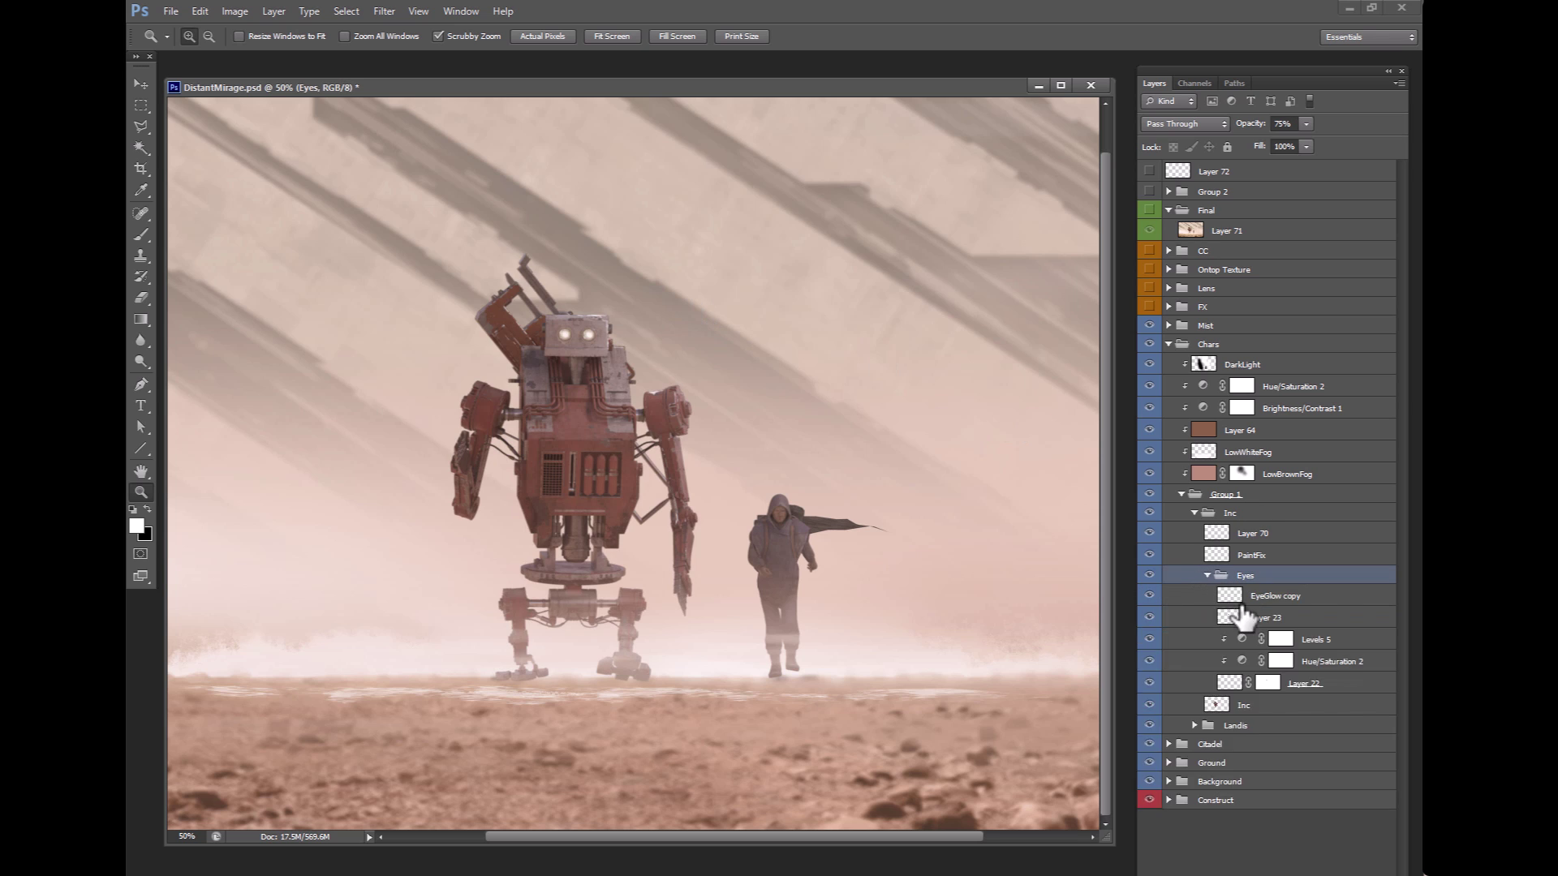
click(1207, 576)
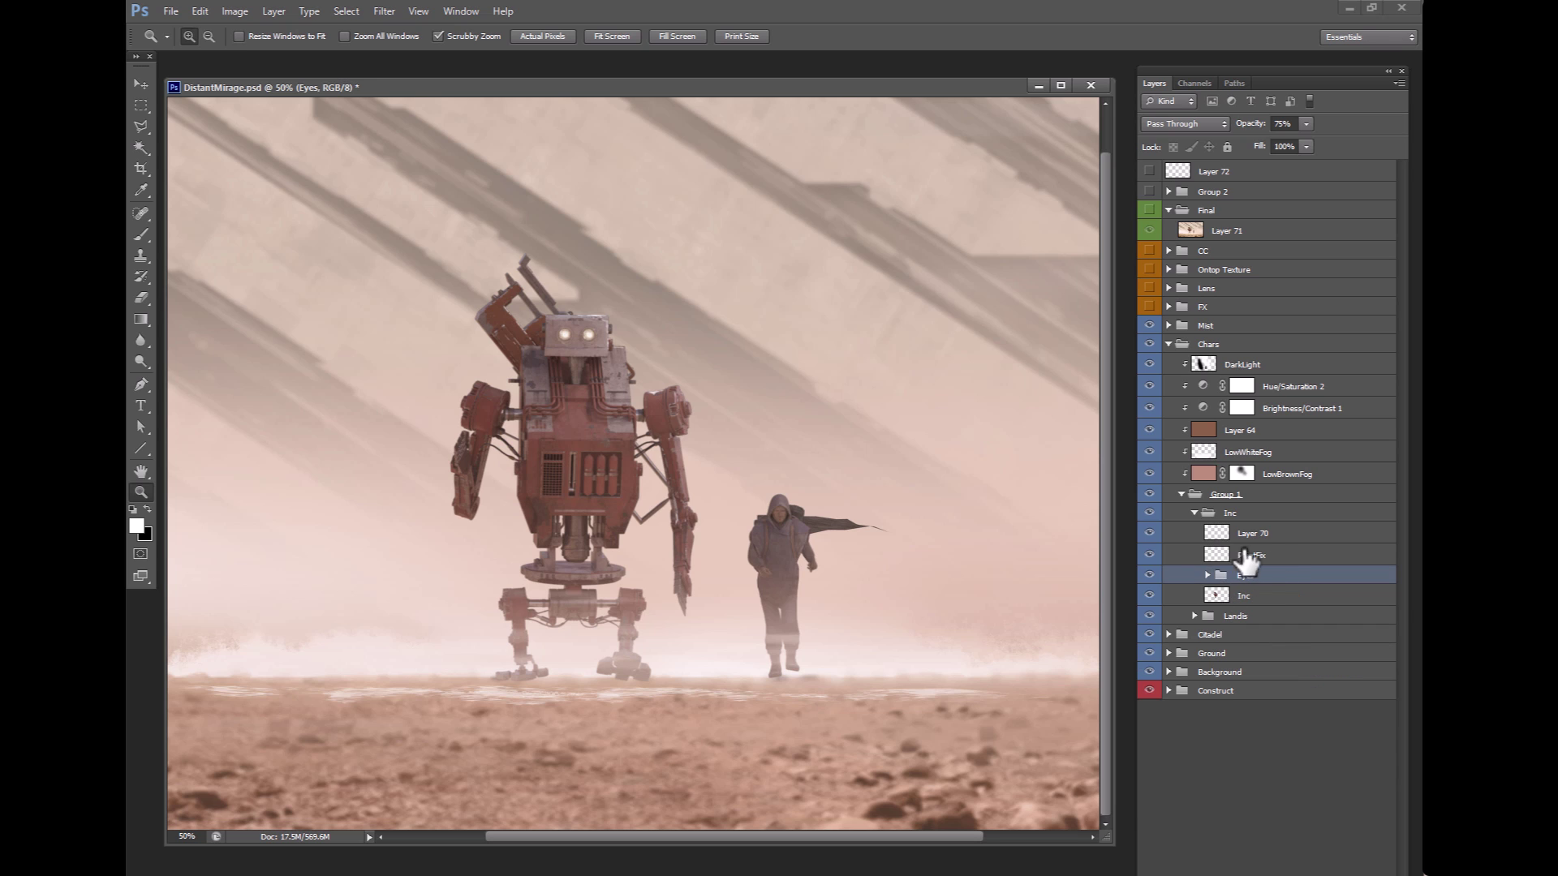
click(1223, 555)
click(1195, 512)
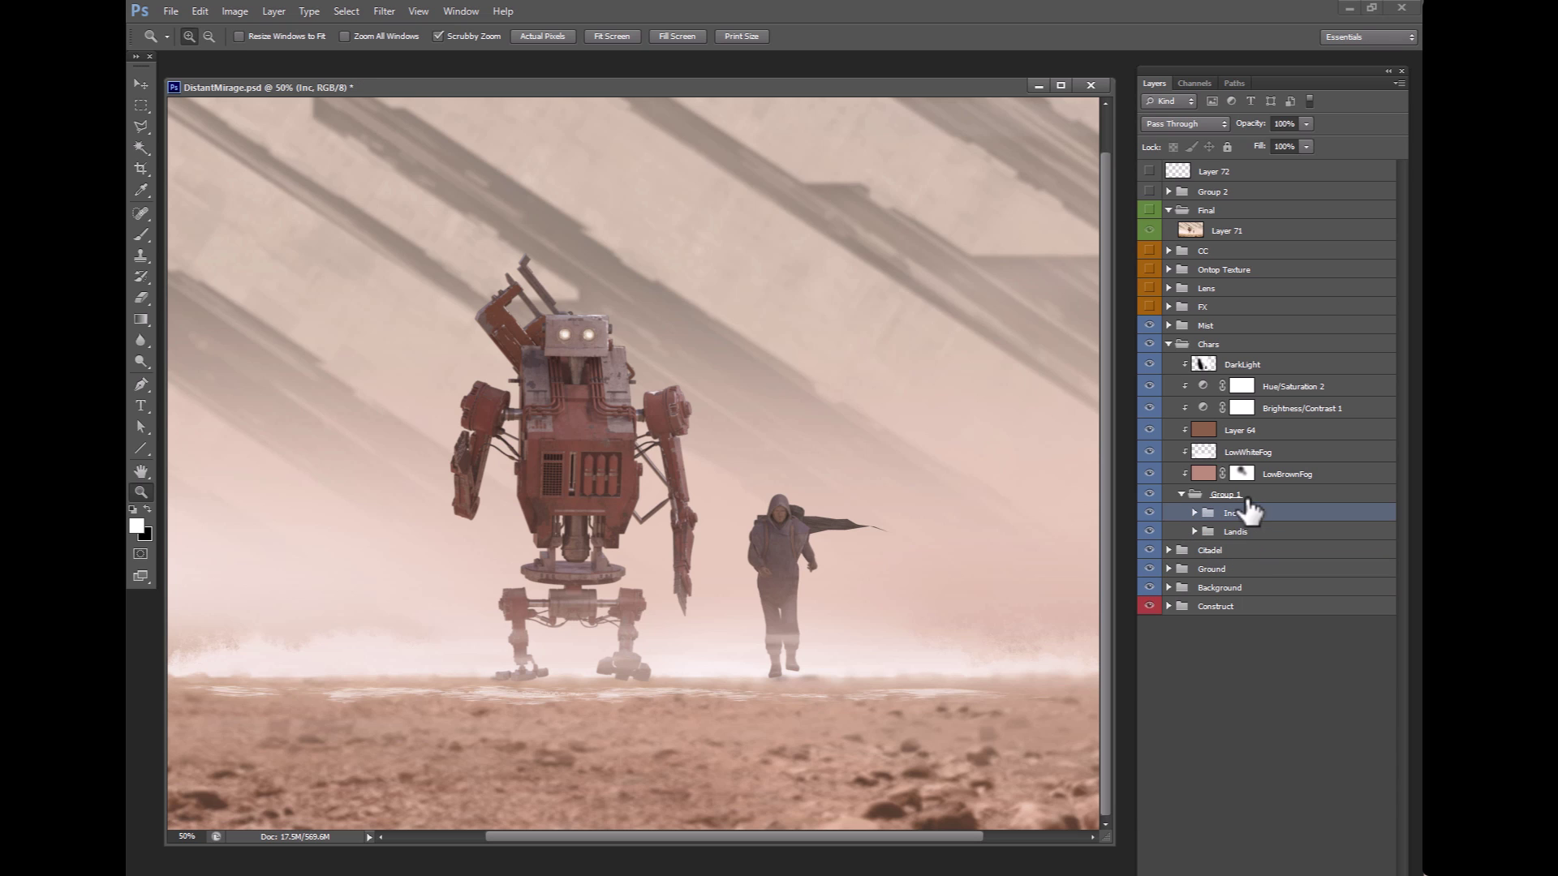
click(1217, 510)
click(1219, 495)
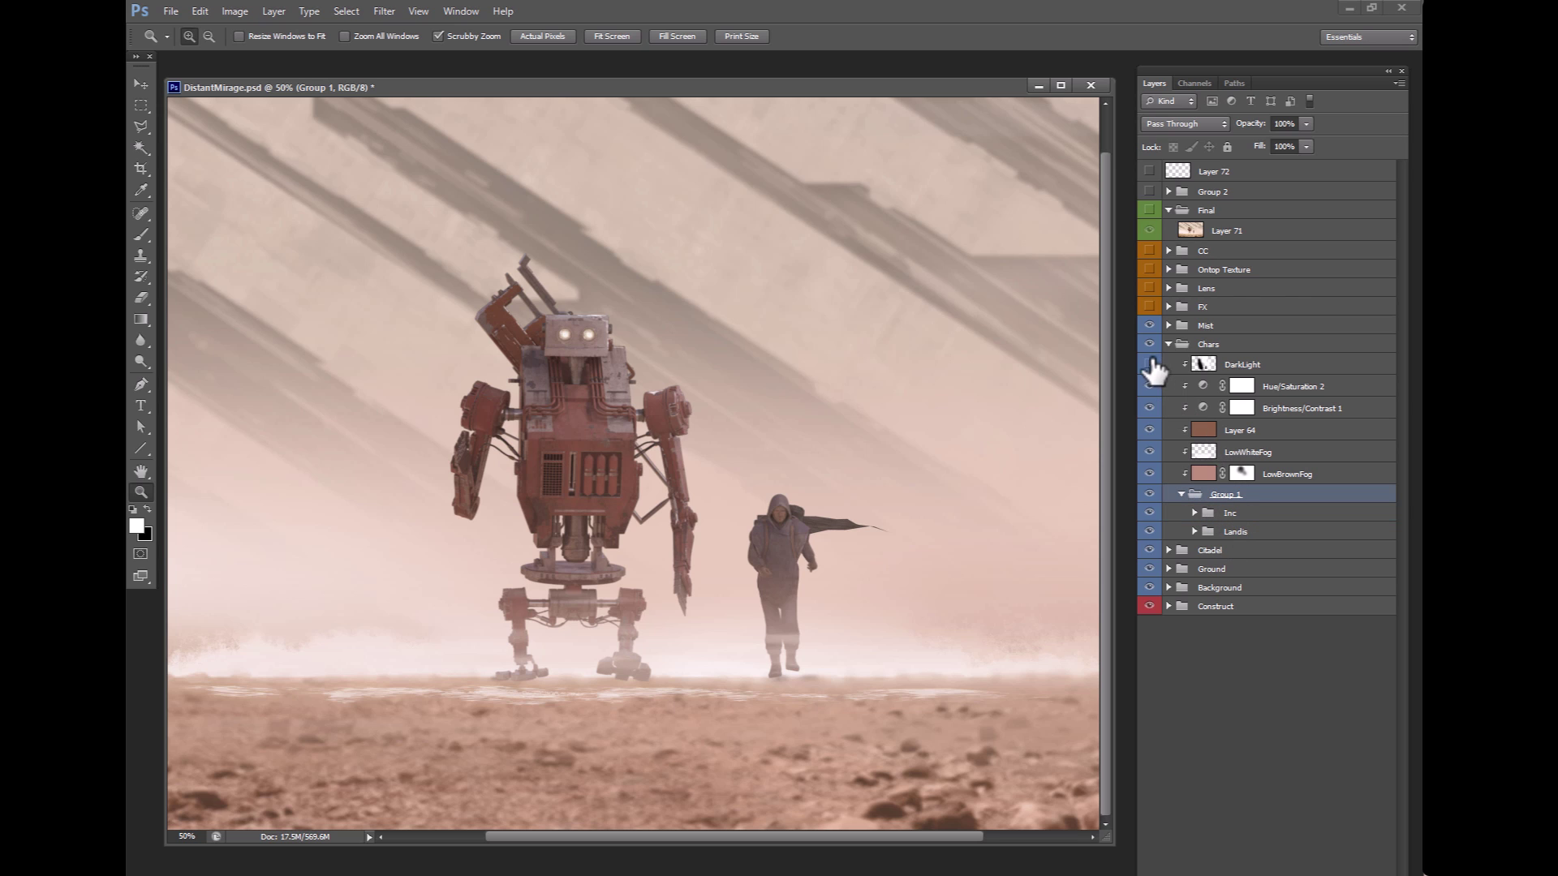
drag(1150, 365, 1153, 478)
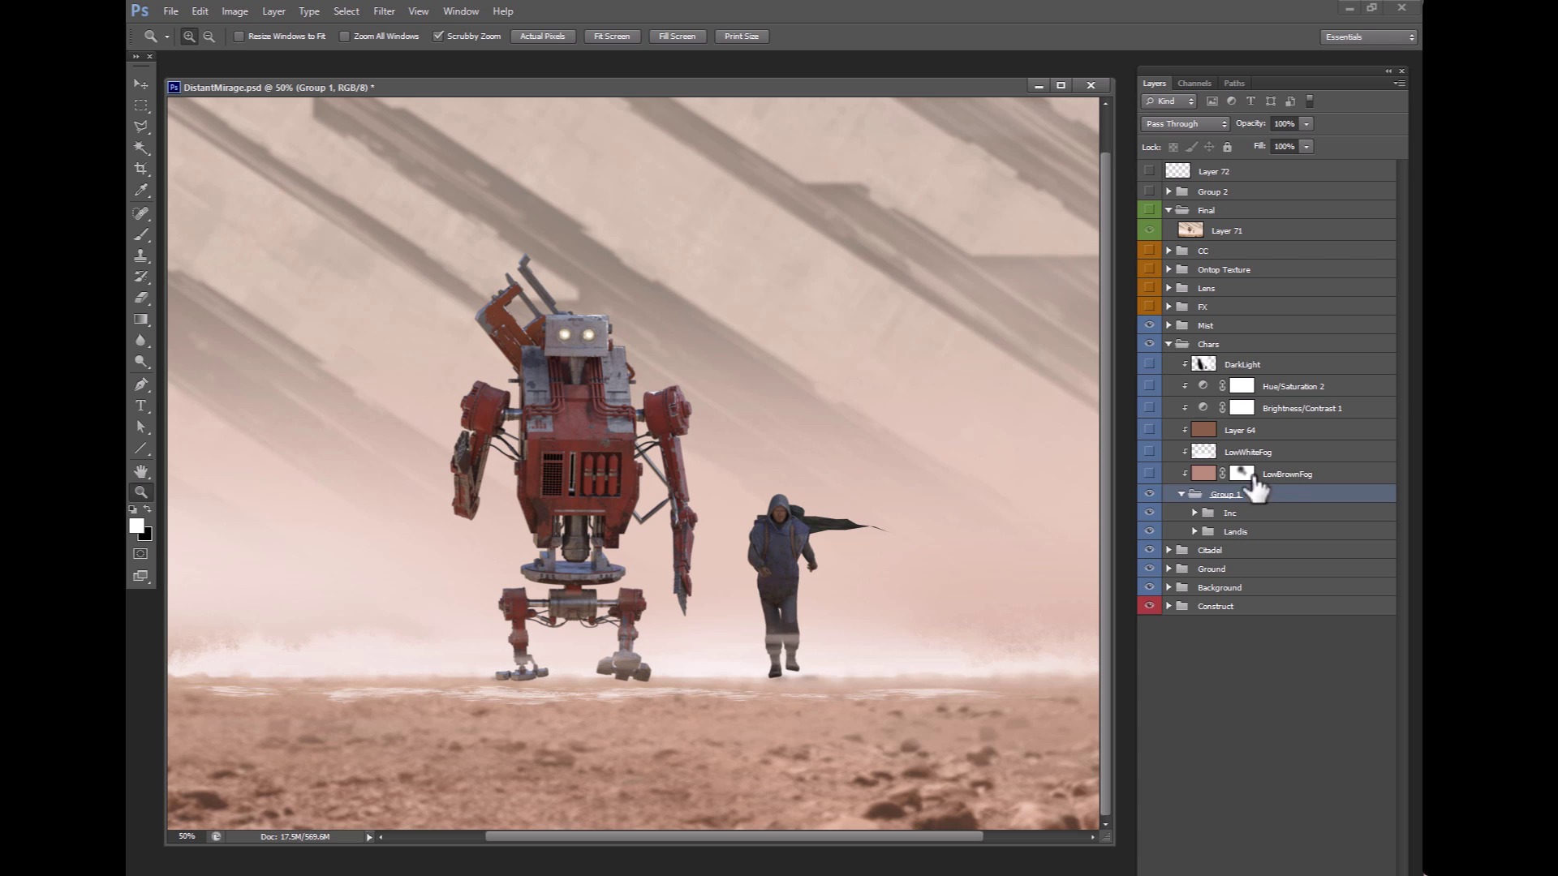
click(1149, 474)
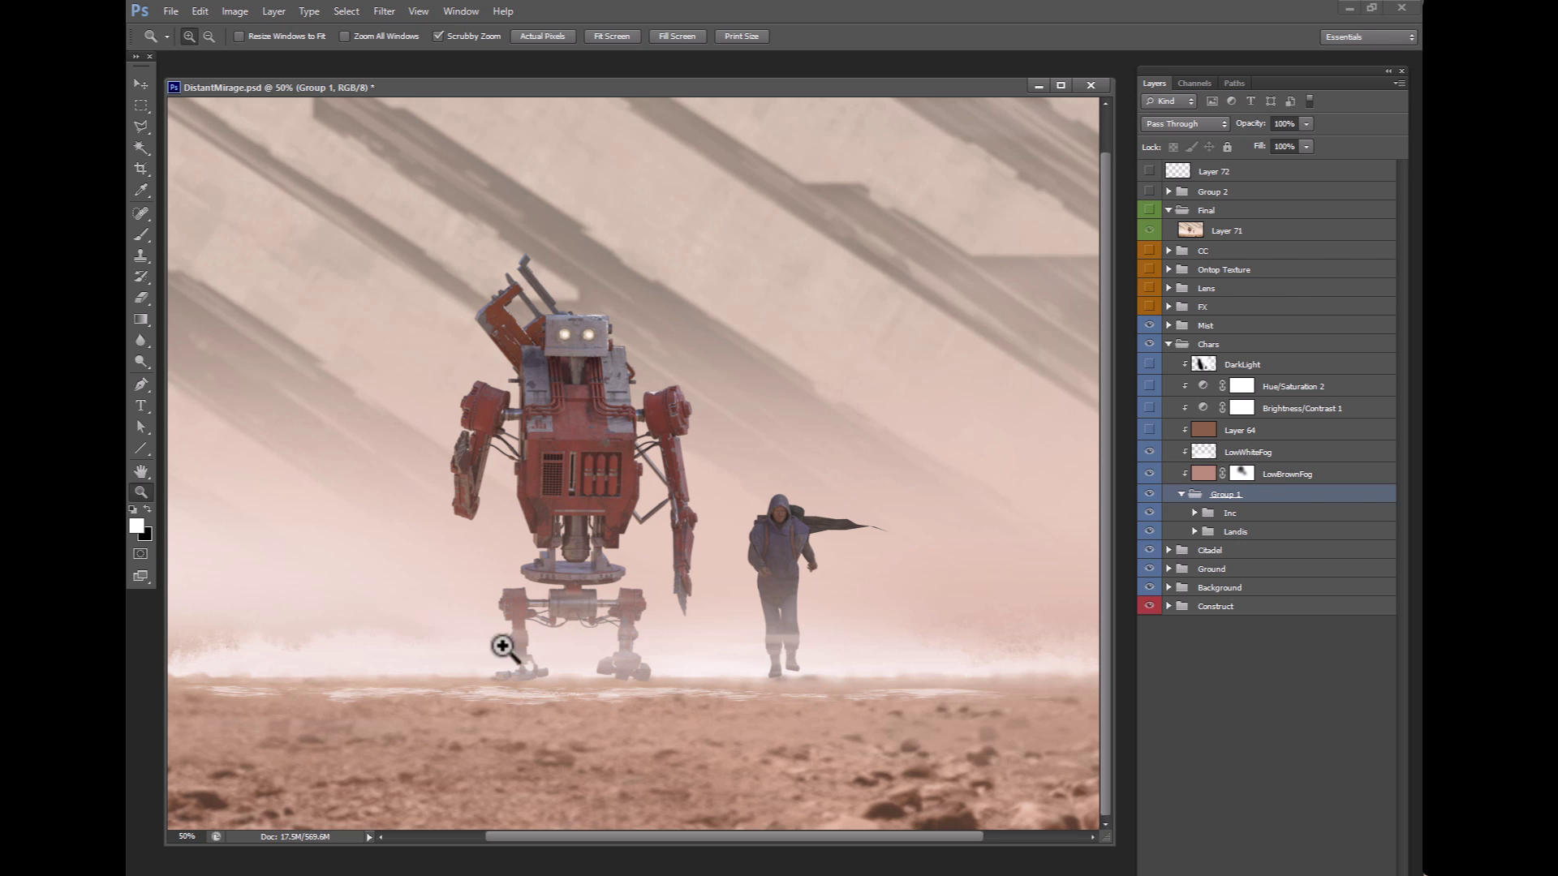
click(1149, 430)
click(1150, 408)
click(1149, 386)
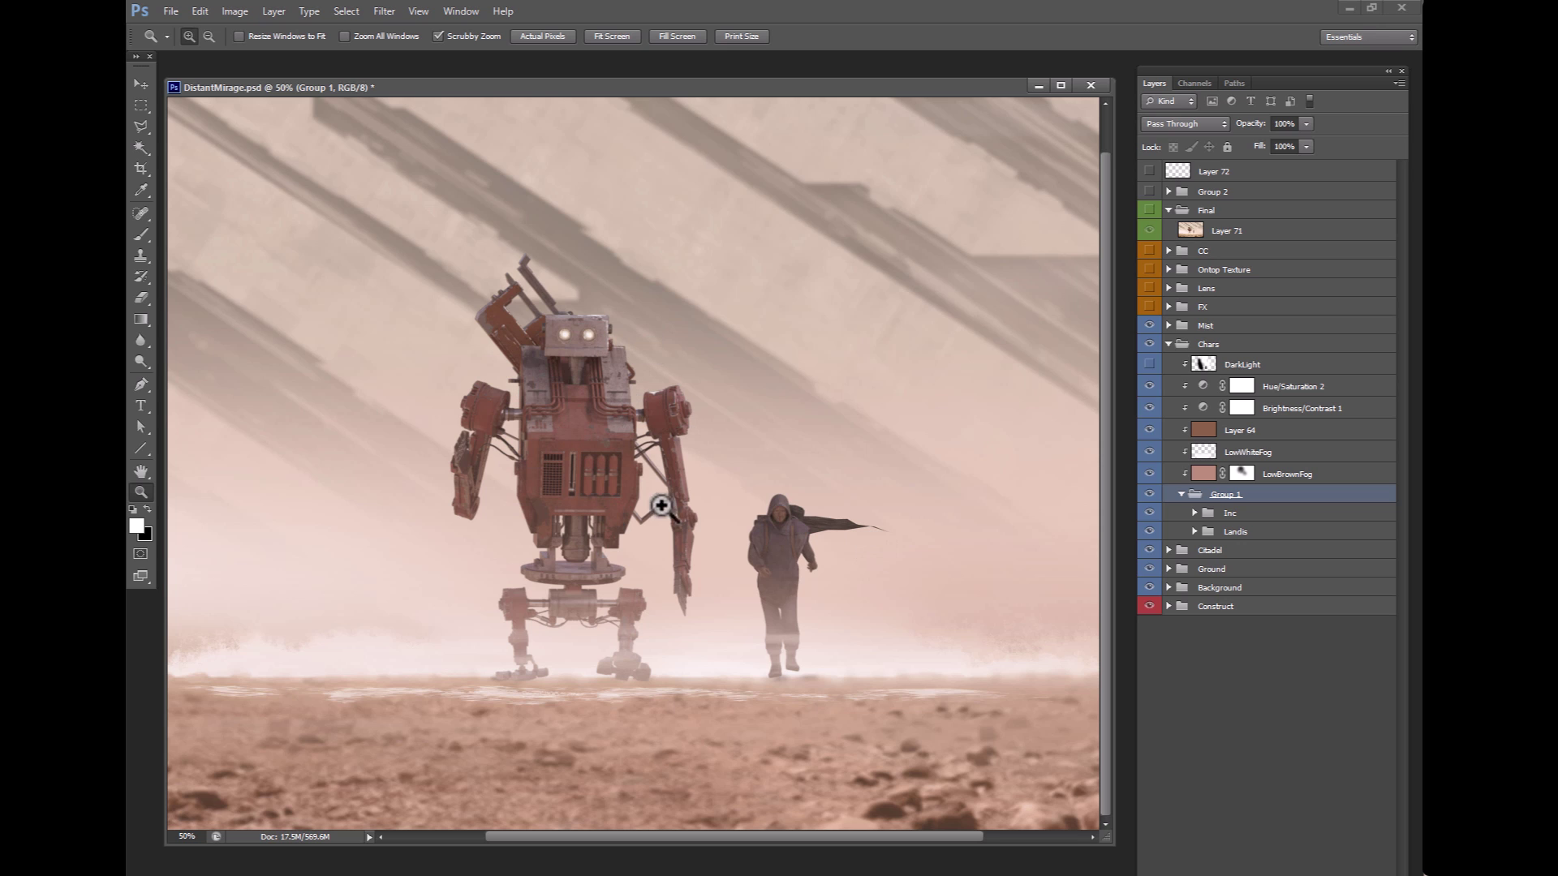
click(1149, 364)
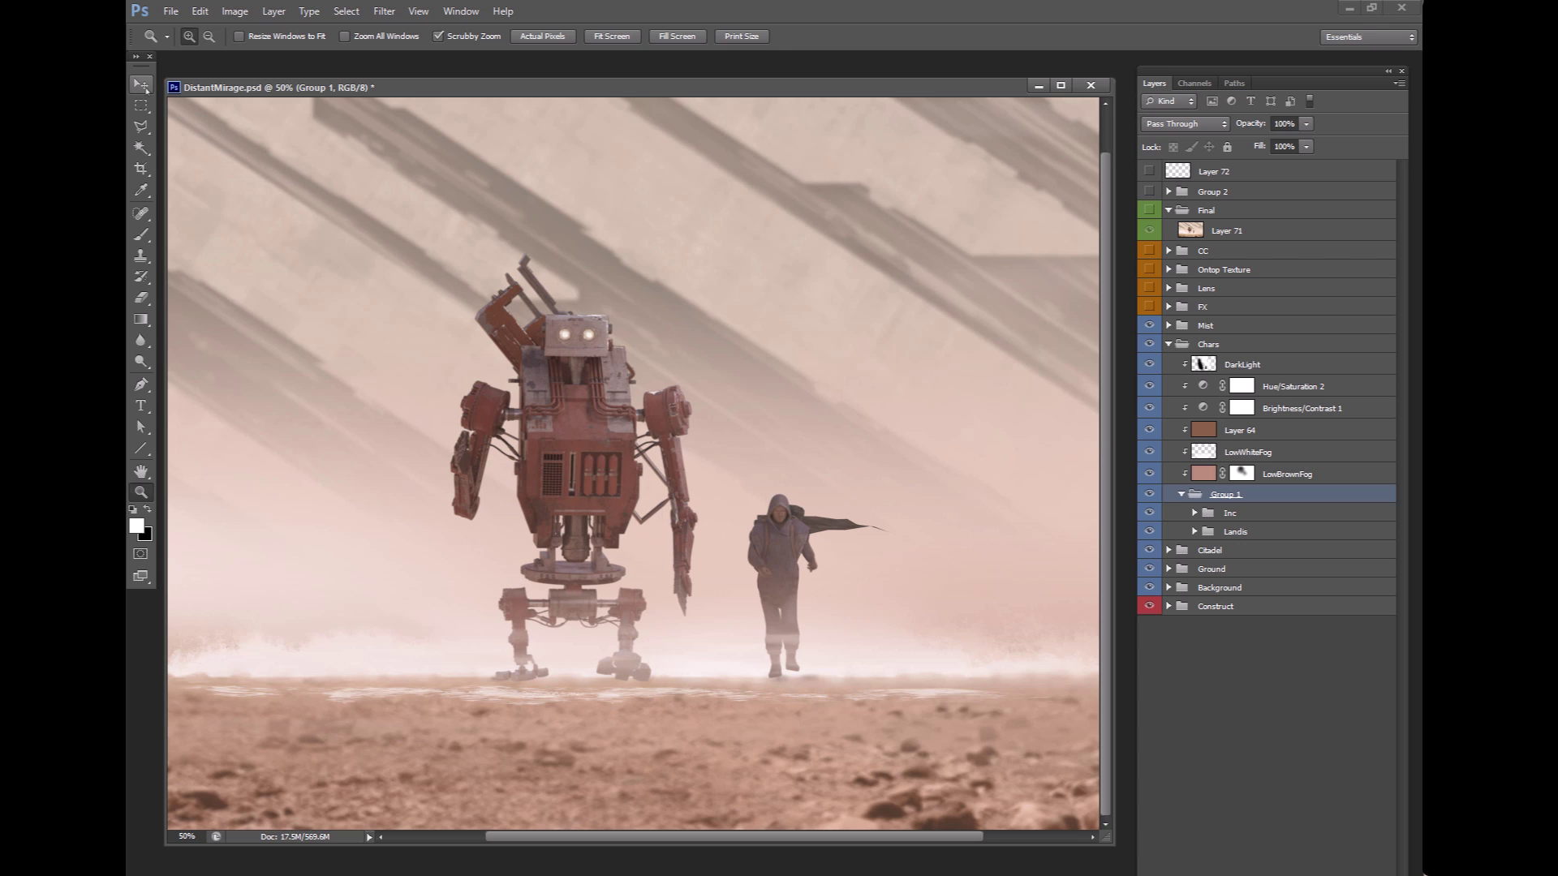
- Select the Cape layer with the Brush, briefly hiding then restoring the fog and colour layers
click(141, 84)
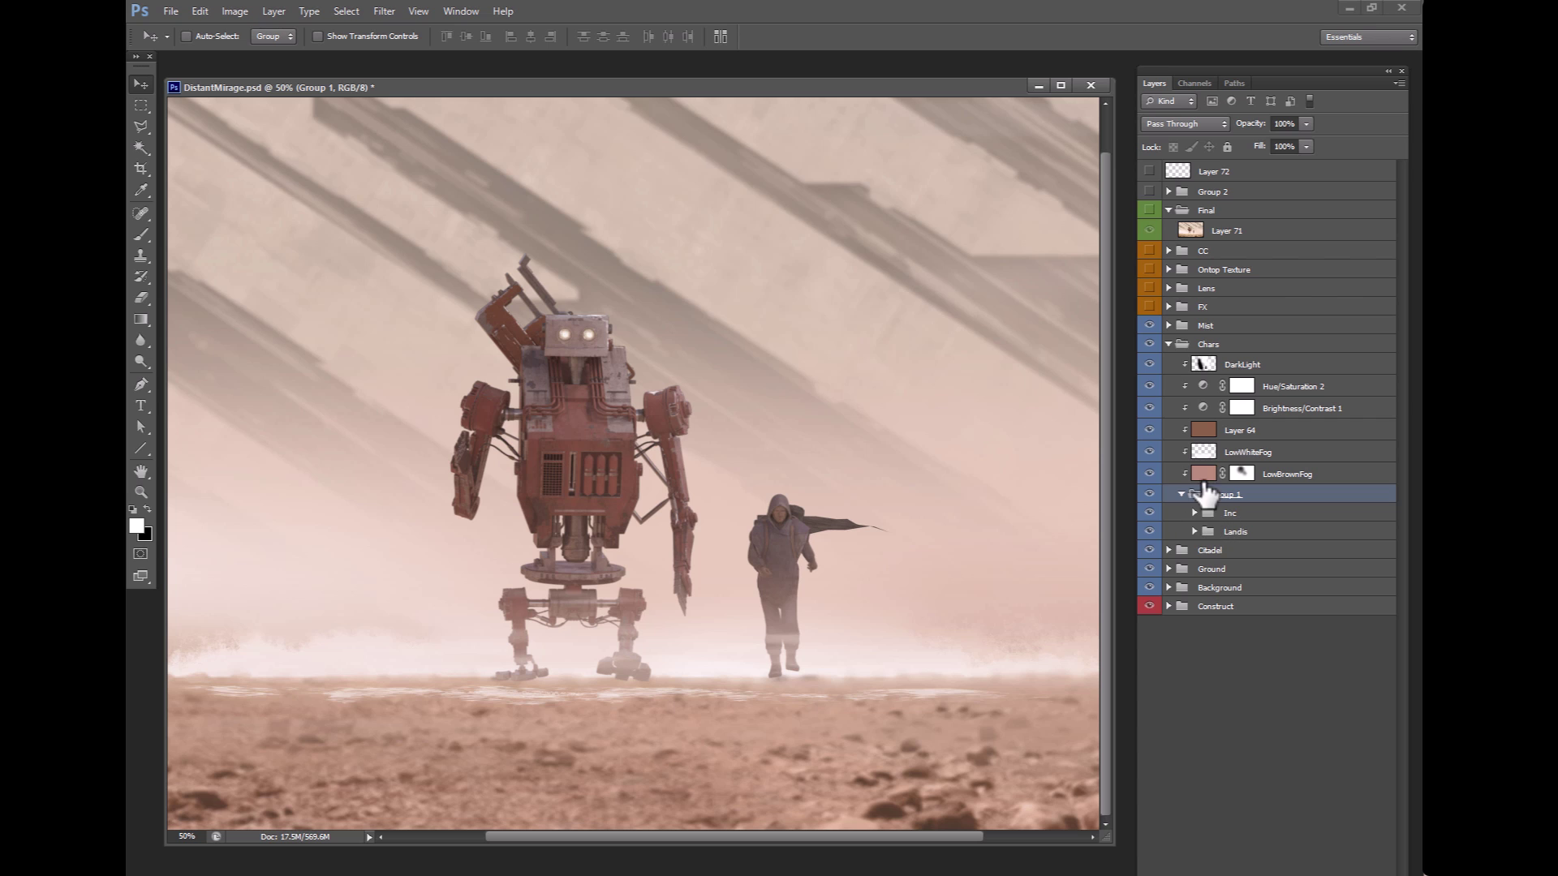
mouse_move(1154, 364)
mouse_down()
mouse_move(1159, 484)
mouse_move(1153, 365)
mouse_up()
click(1195, 532)
click(1219, 597)
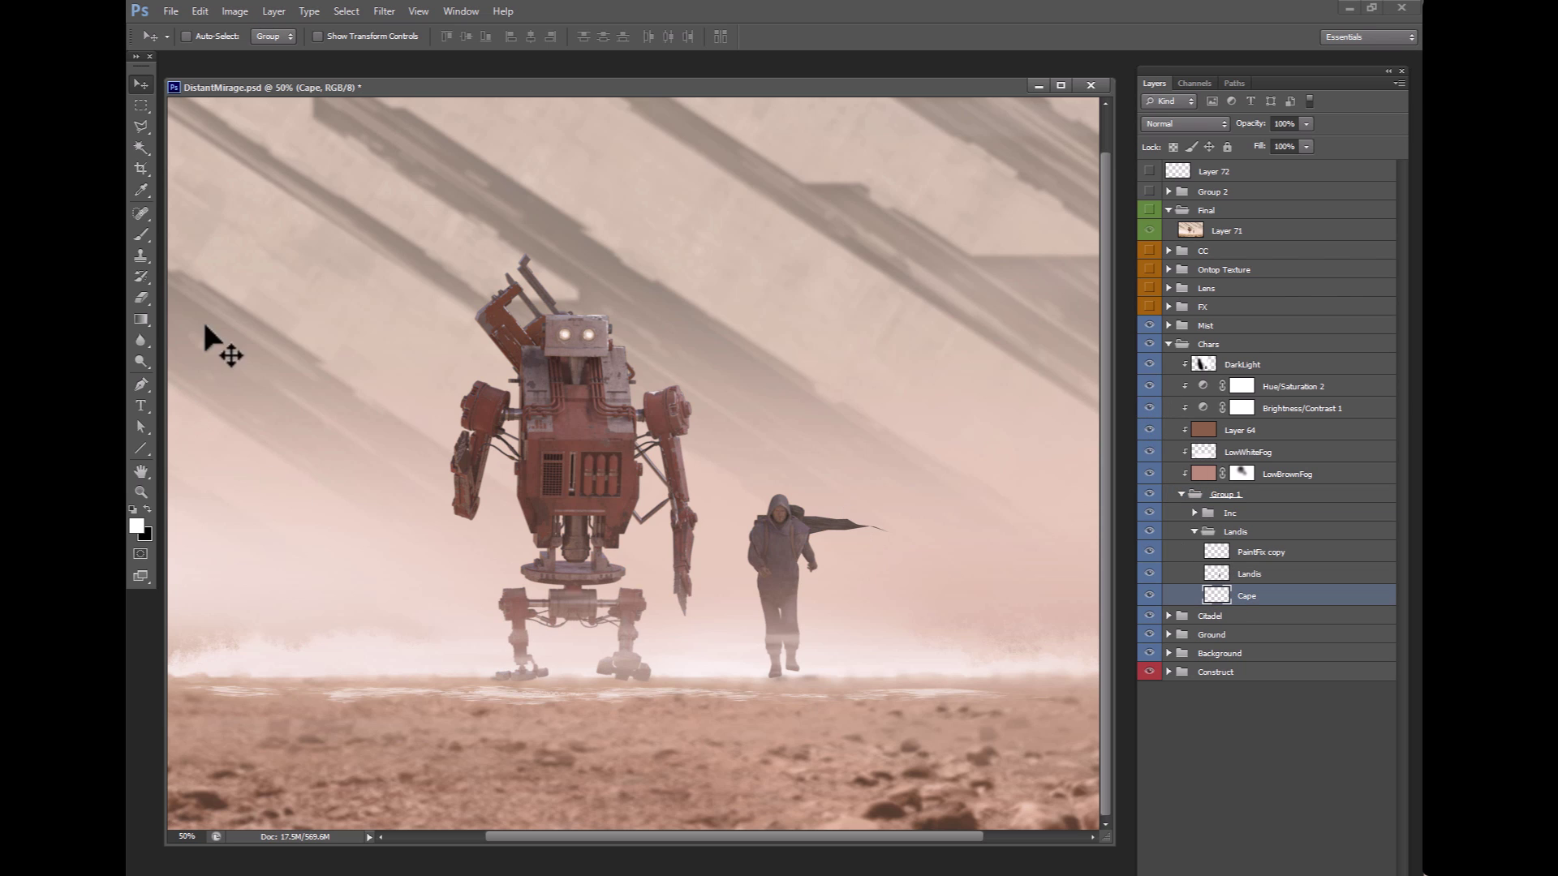
key(b)
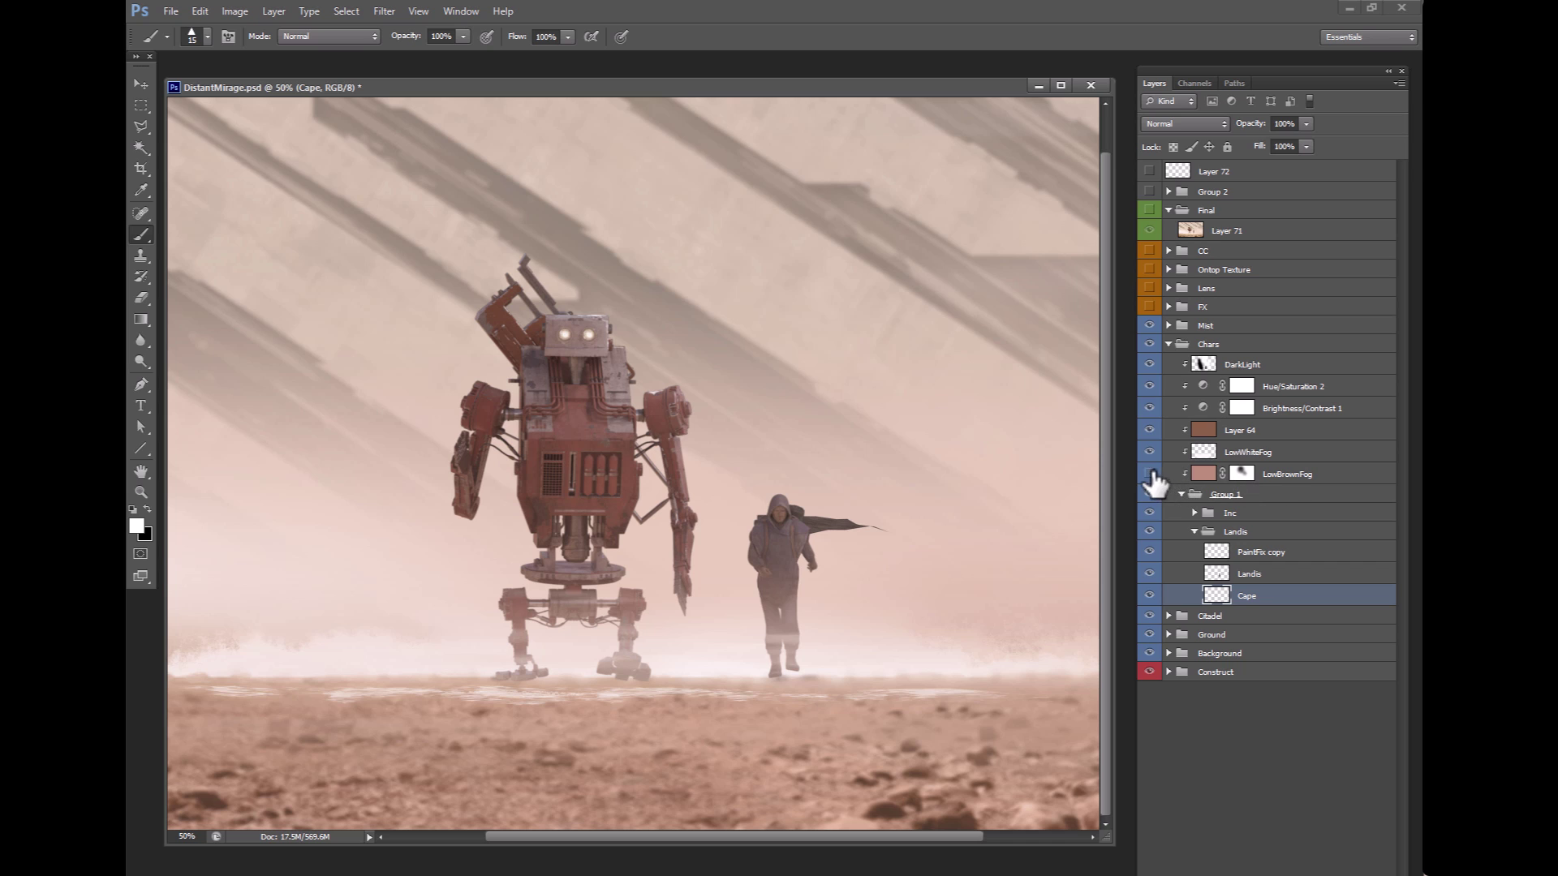
drag(1151, 472, 1147, 365)
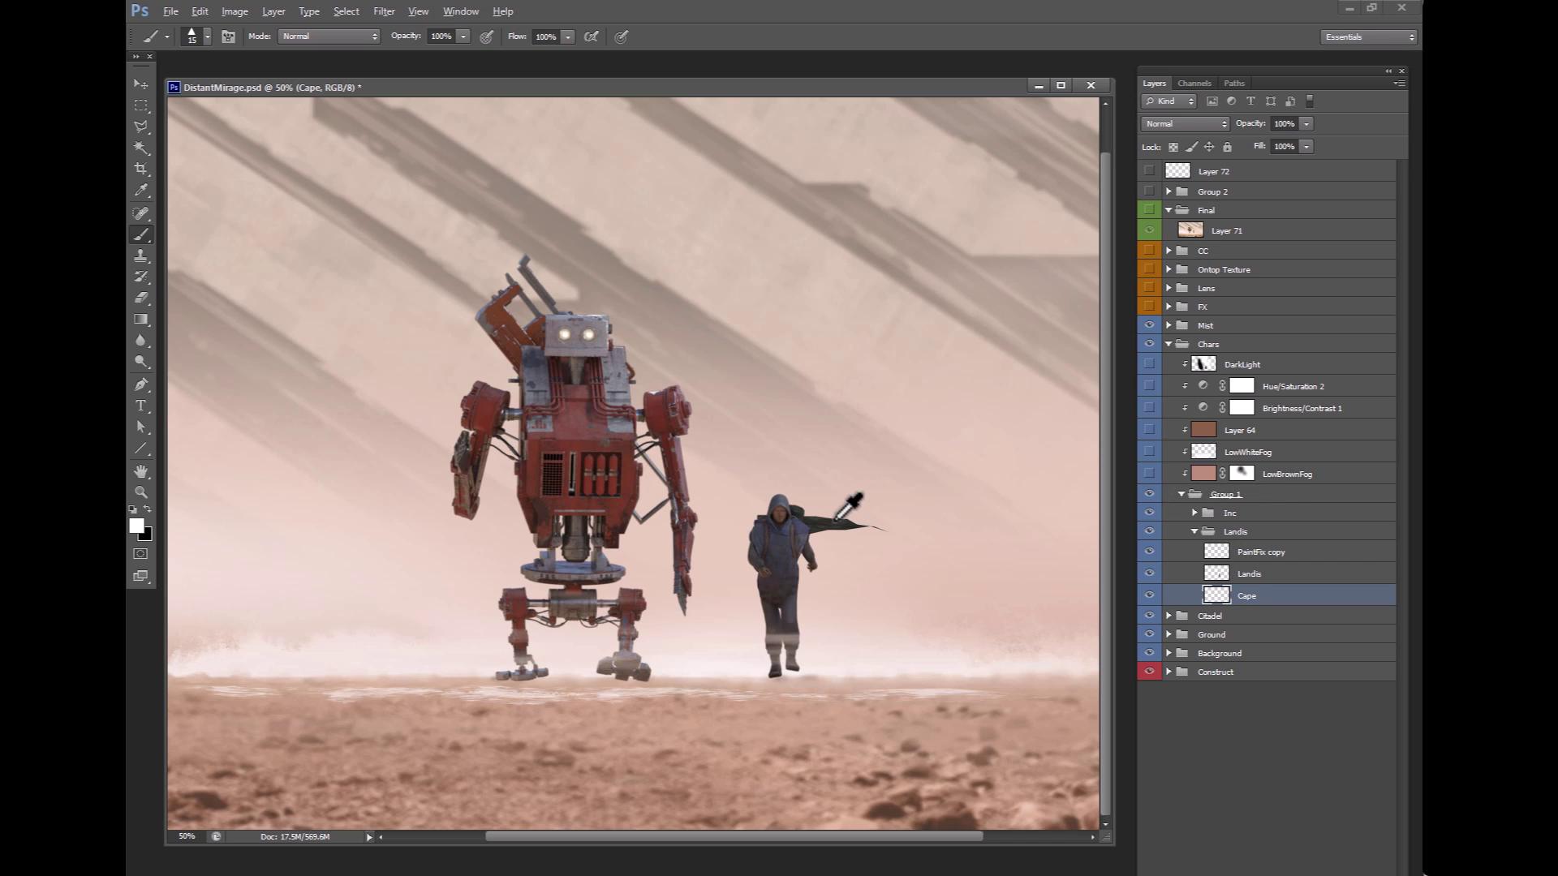
drag(1151, 476, 1152, 393)
click(1149, 365)
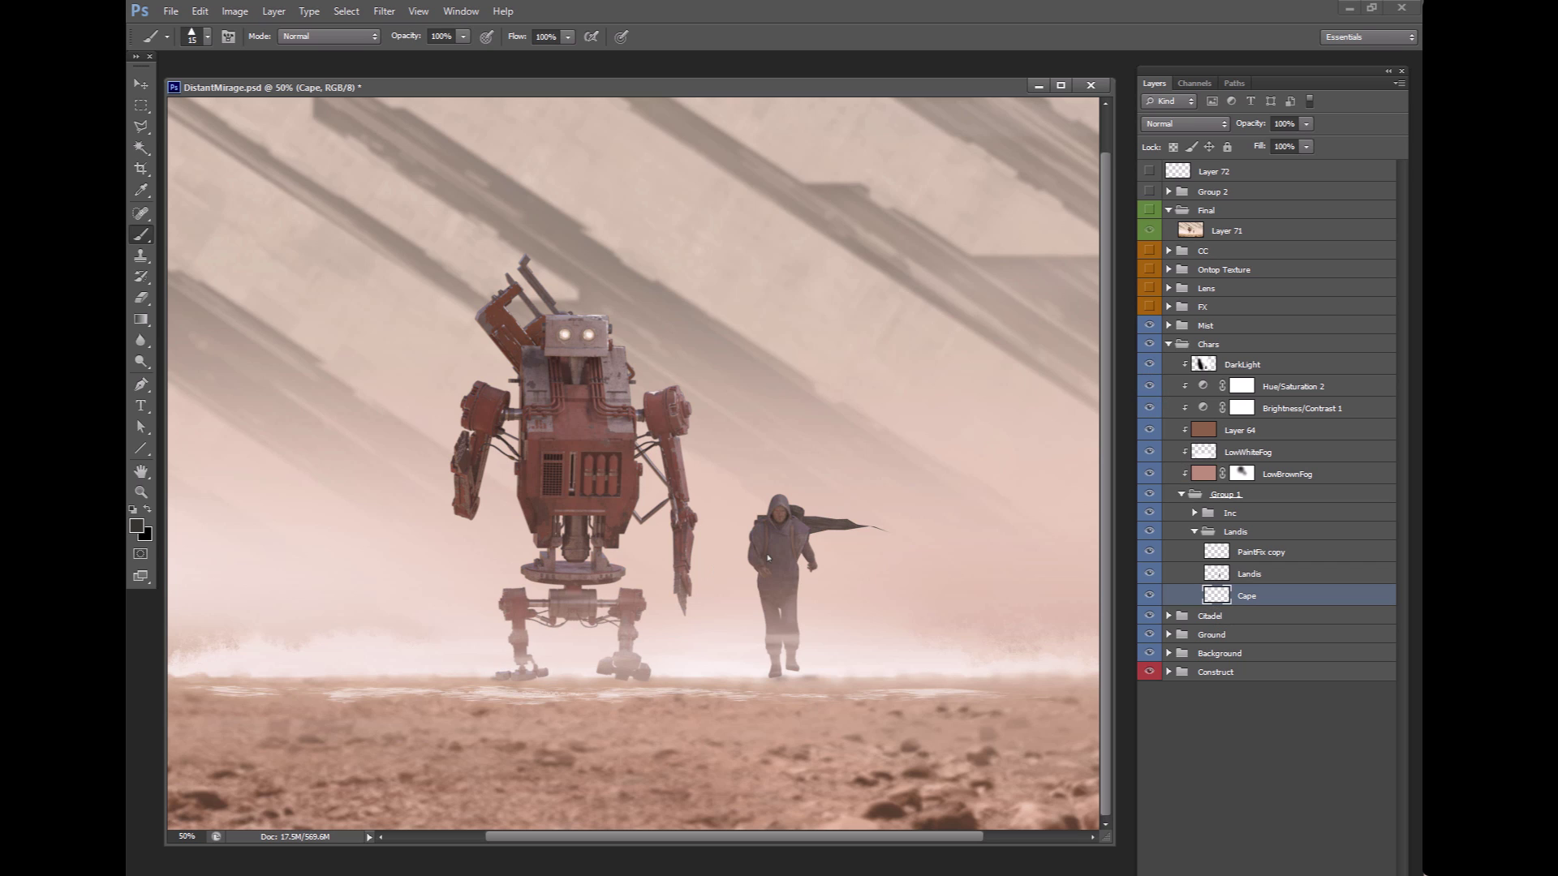
- With a 35 px brush, paint the cape longer and wider down the figure's left side
key(bracketright)
key(bracketright)
mouse_move(763, 555)
mouse_down()
mouse_move(721, 651)
mouse_move(846, 663)
mouse_move(799, 542)
mouse_move(736, 647)
mouse_move(847, 661)
mouse_move(804, 560)
mouse_move(803, 637)
mouse_move(832, 649)
mouse_move(779, 555)
mouse_move(761, 576)
mouse_up()
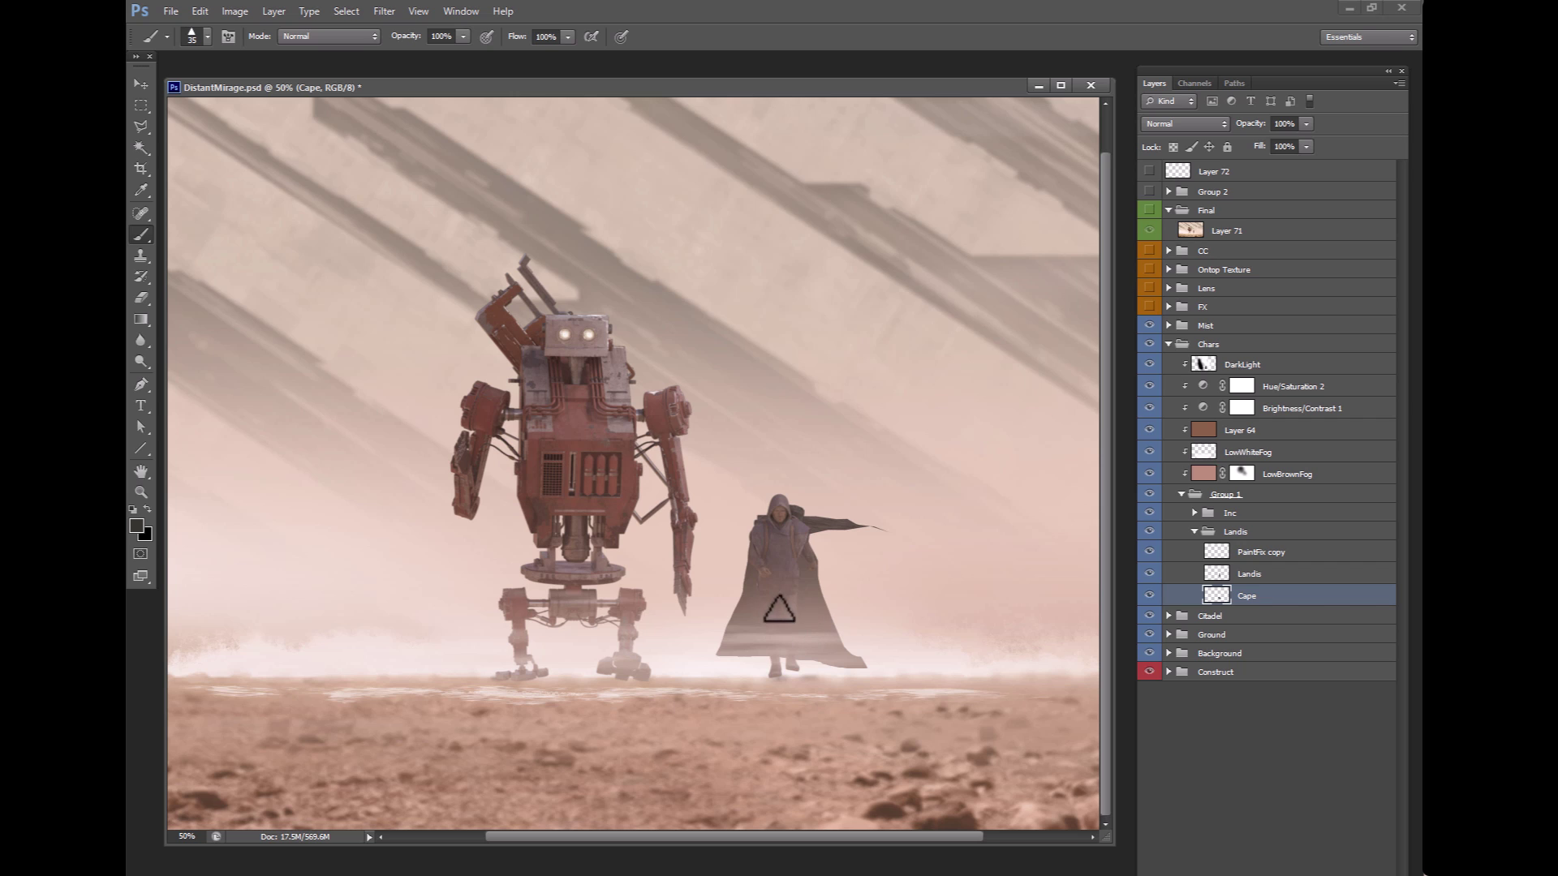
mouse_move(758, 535)
mouse_down()
mouse_move(709, 665)
mouse_move(814, 654)
mouse_up()
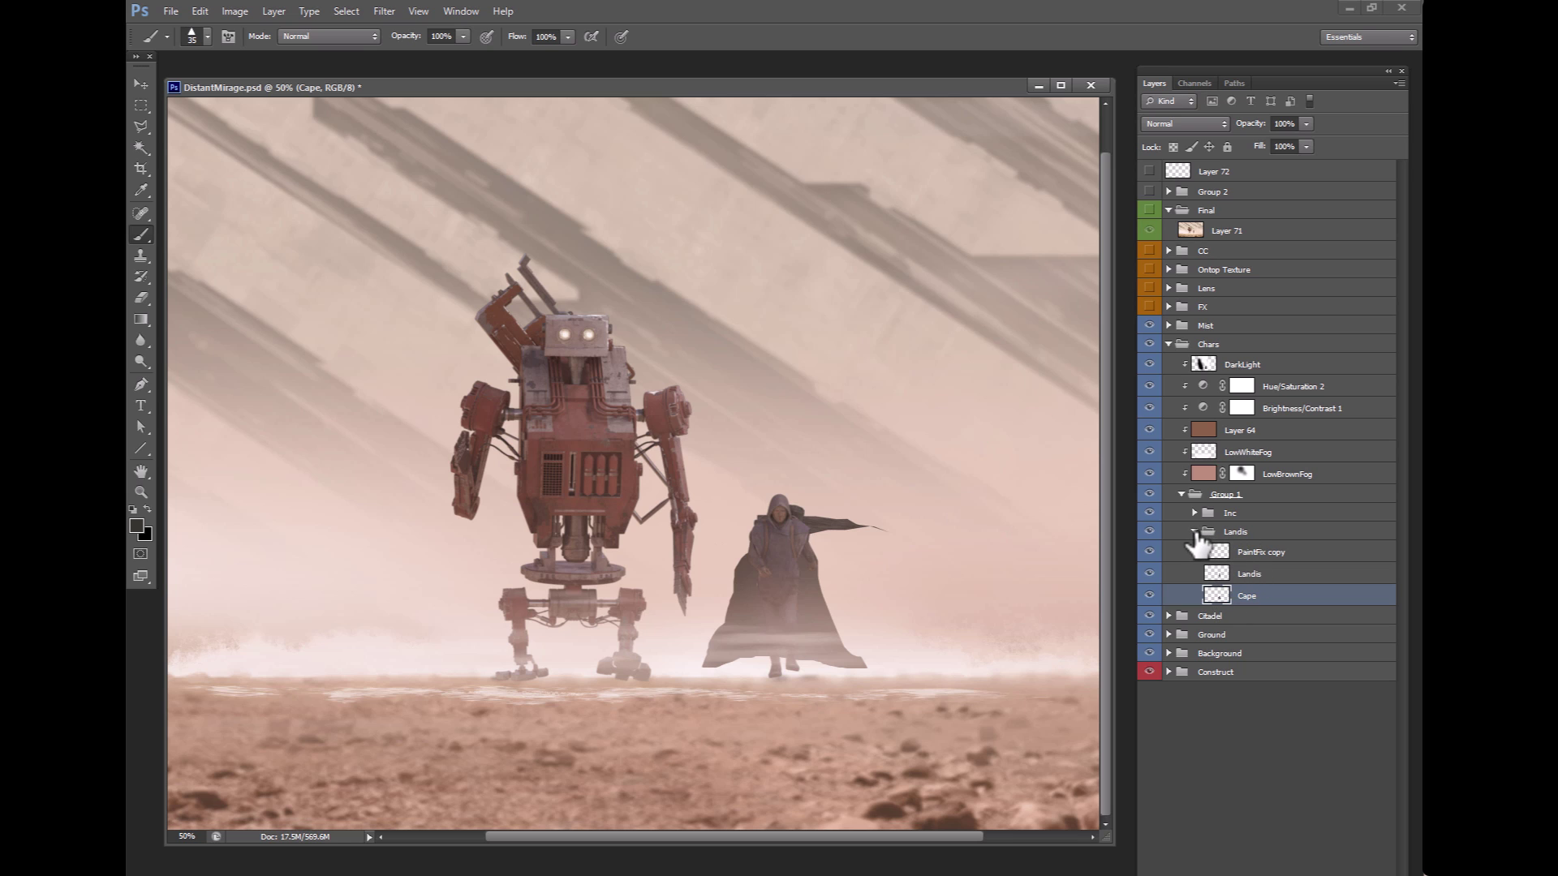
- Collapse Landis and drag the Inc robot group left and slightly down with the Move tool
click(1195, 532)
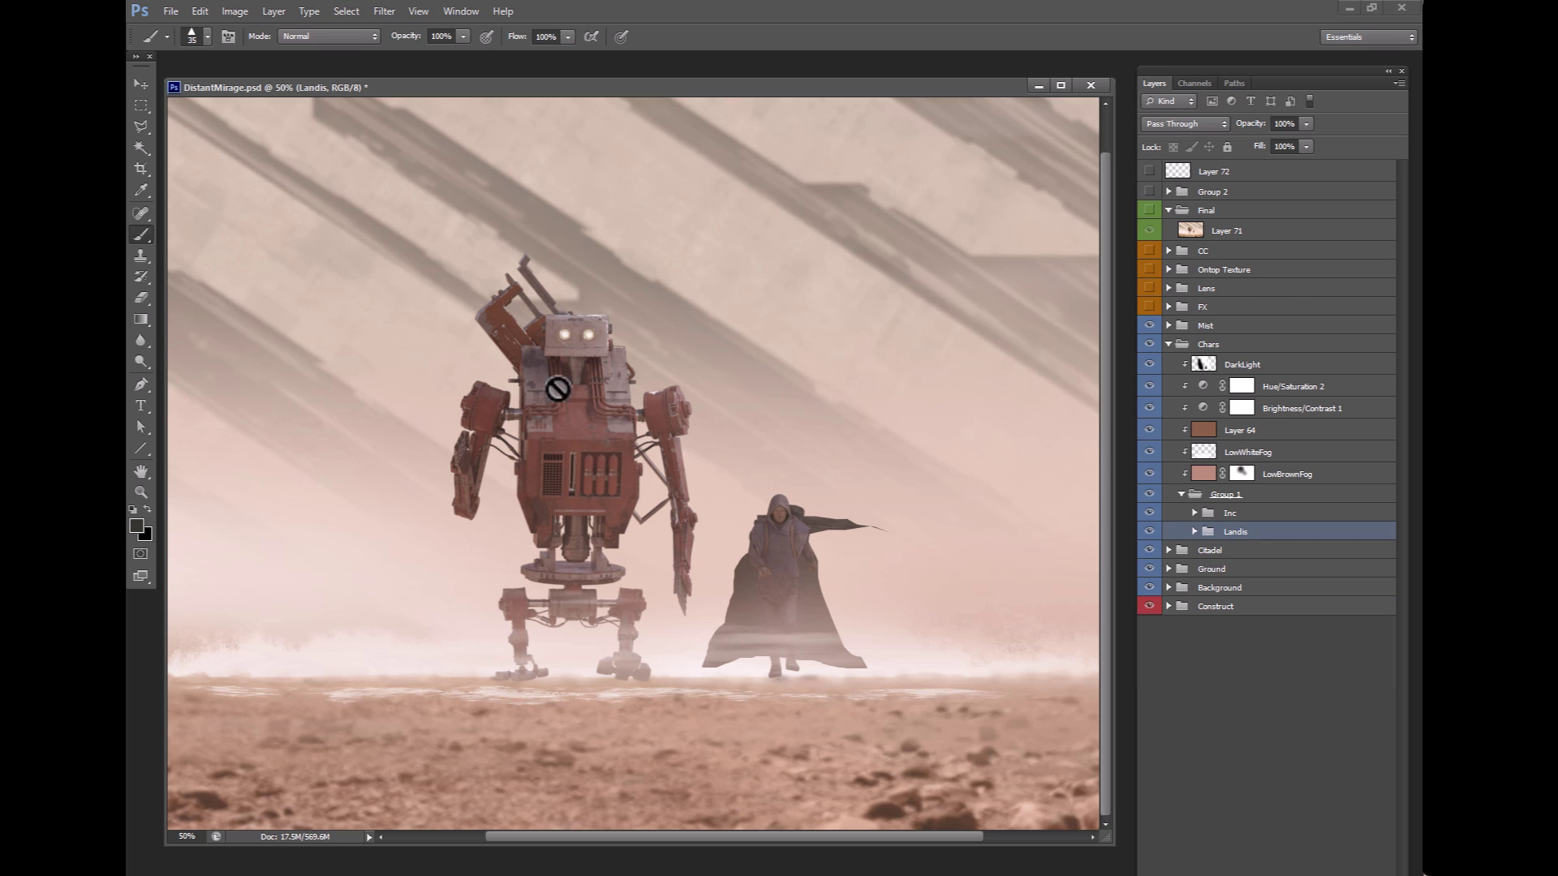
click(140, 85)
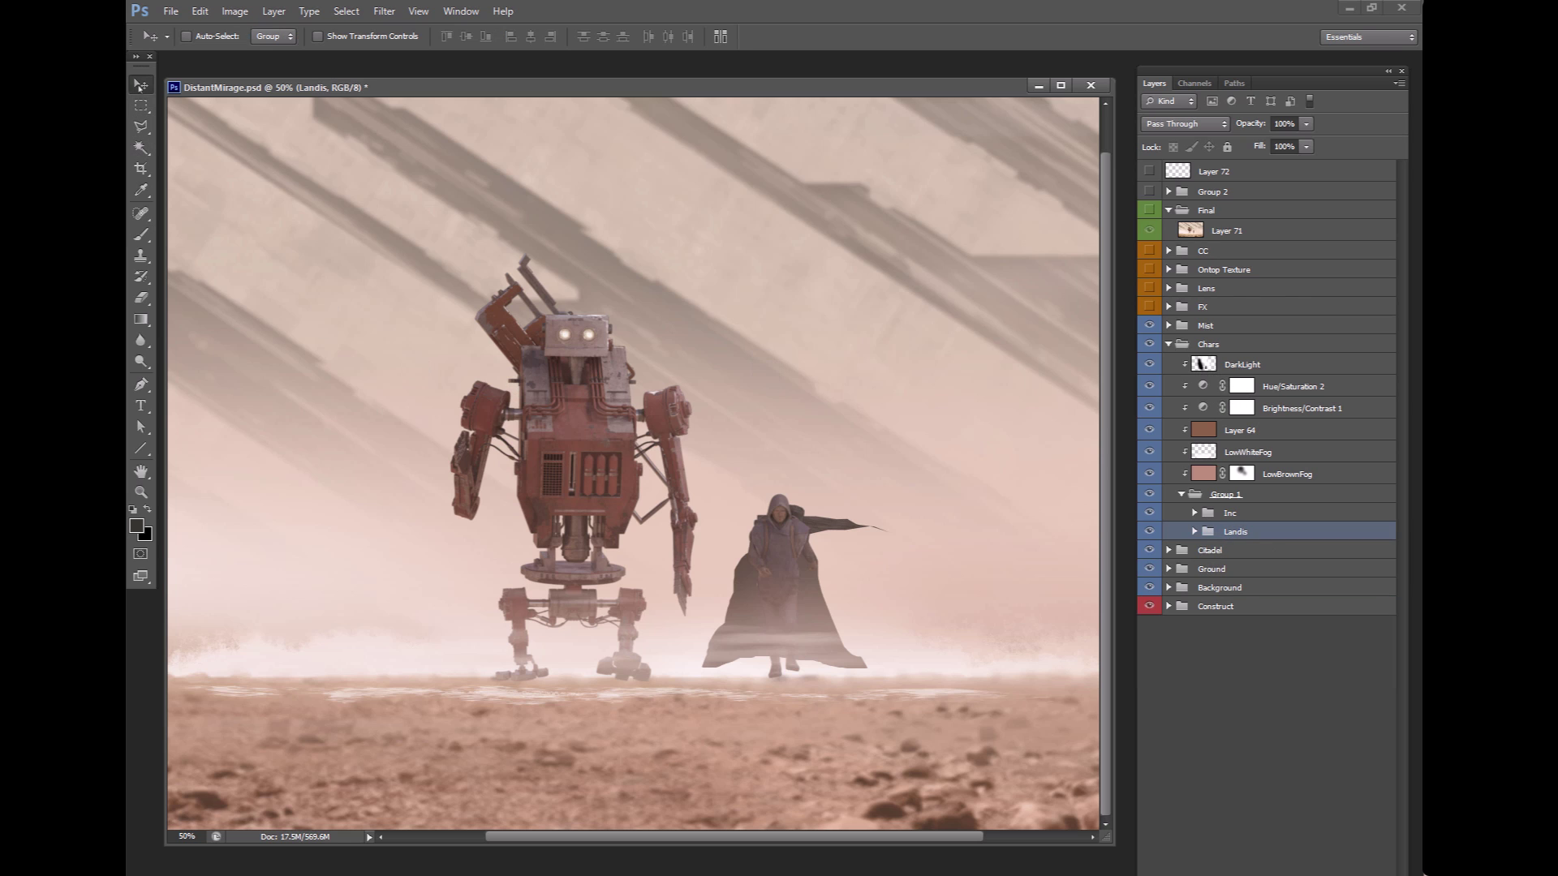
click(1205, 516)
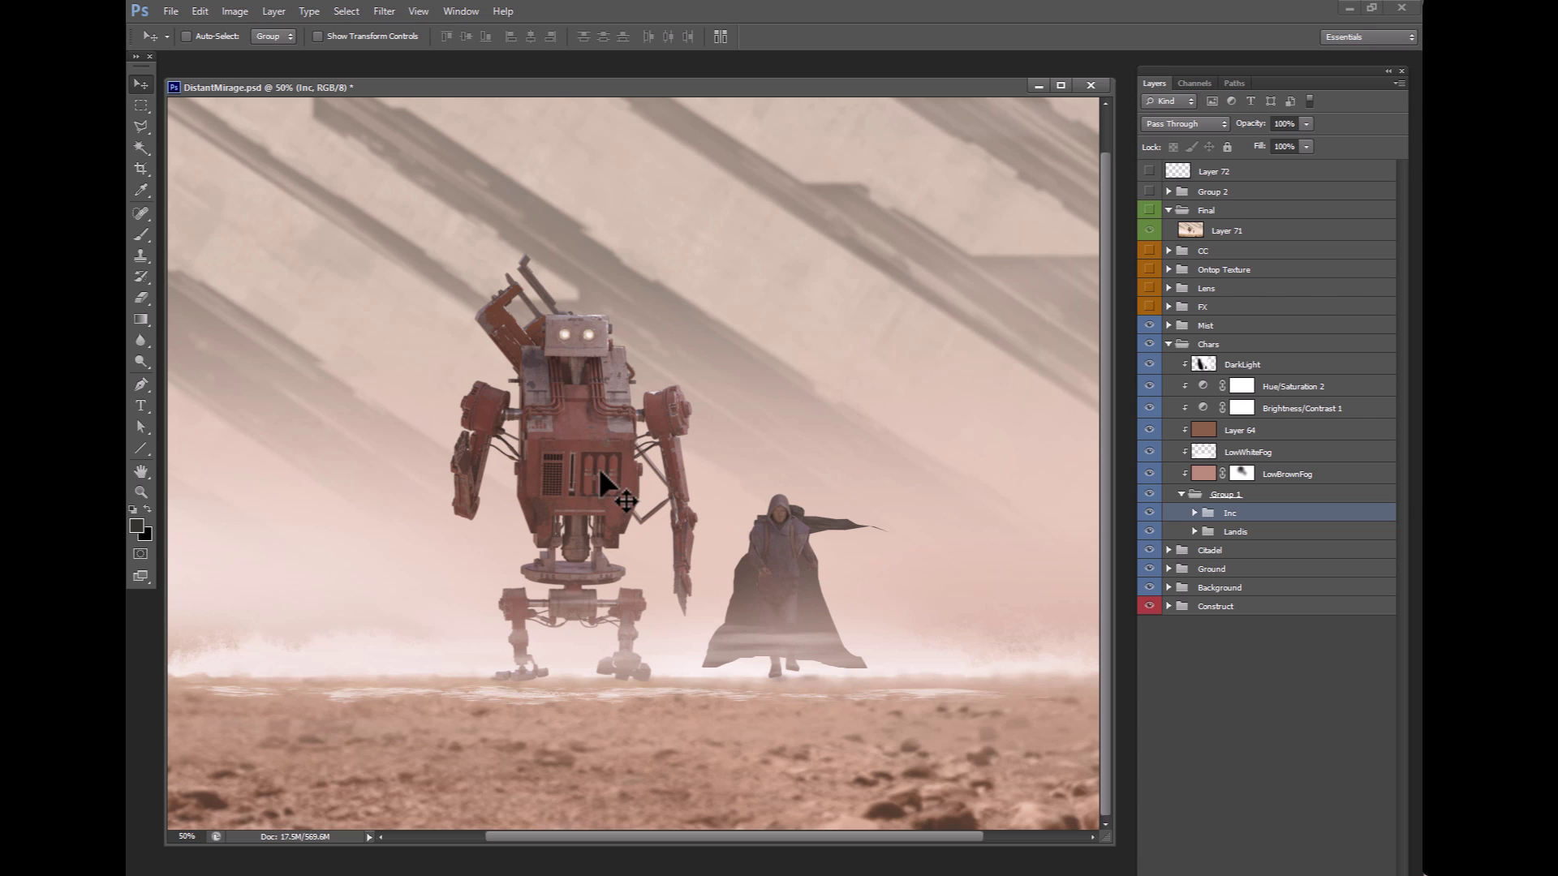
mouse_move(592, 467)
mouse_down()
mouse_move(568, 481)
mouse_move(616, 481)
mouse_move(584, 479)
mouse_up()
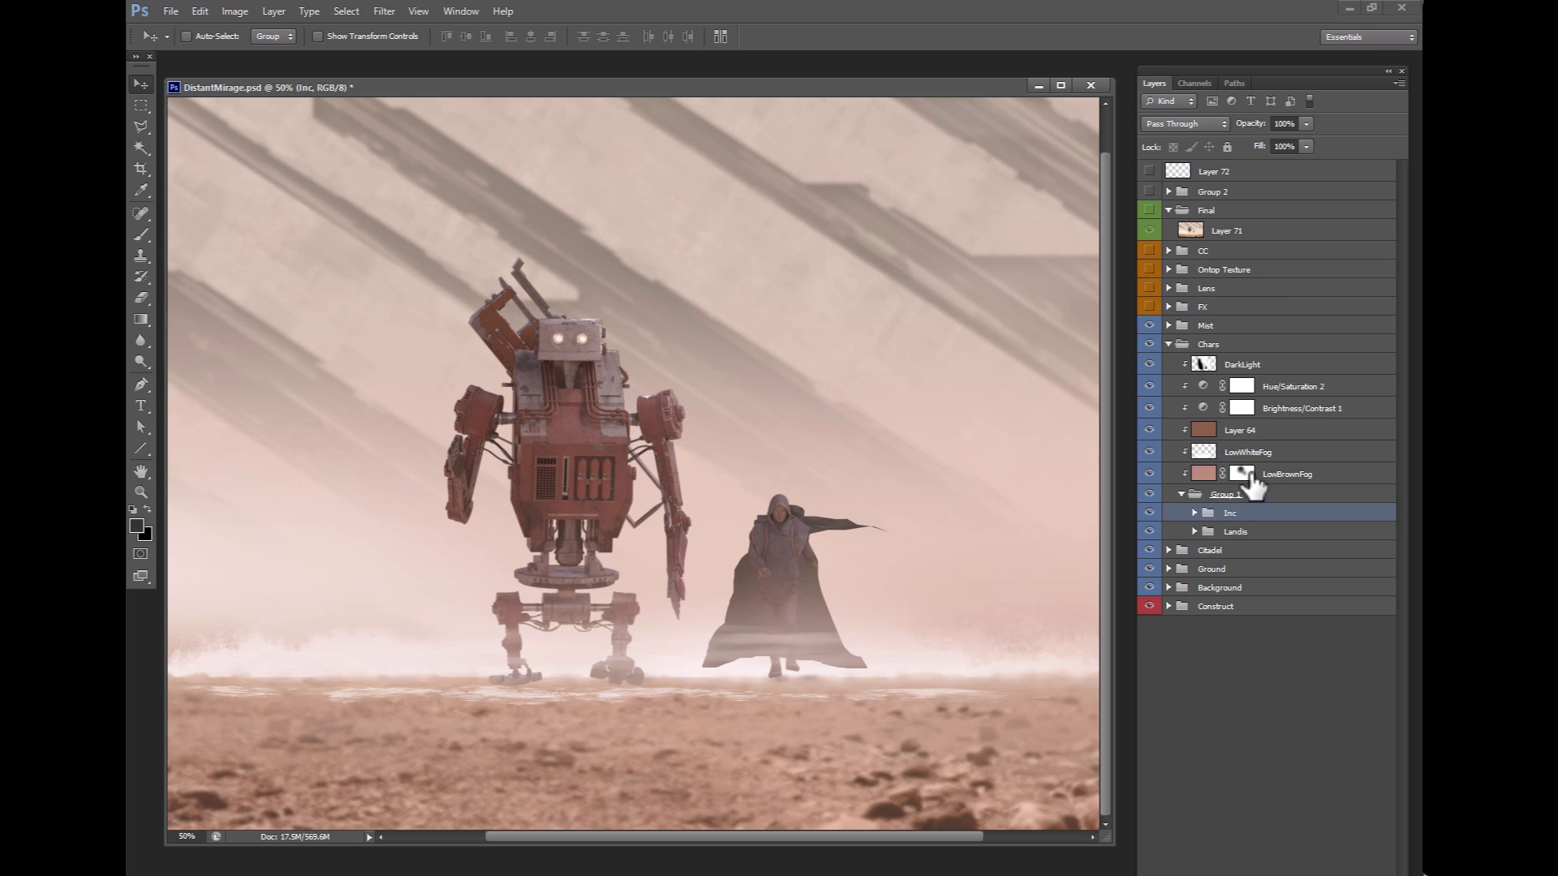
- Select the LowWhiteFog layer
click(1204, 455)
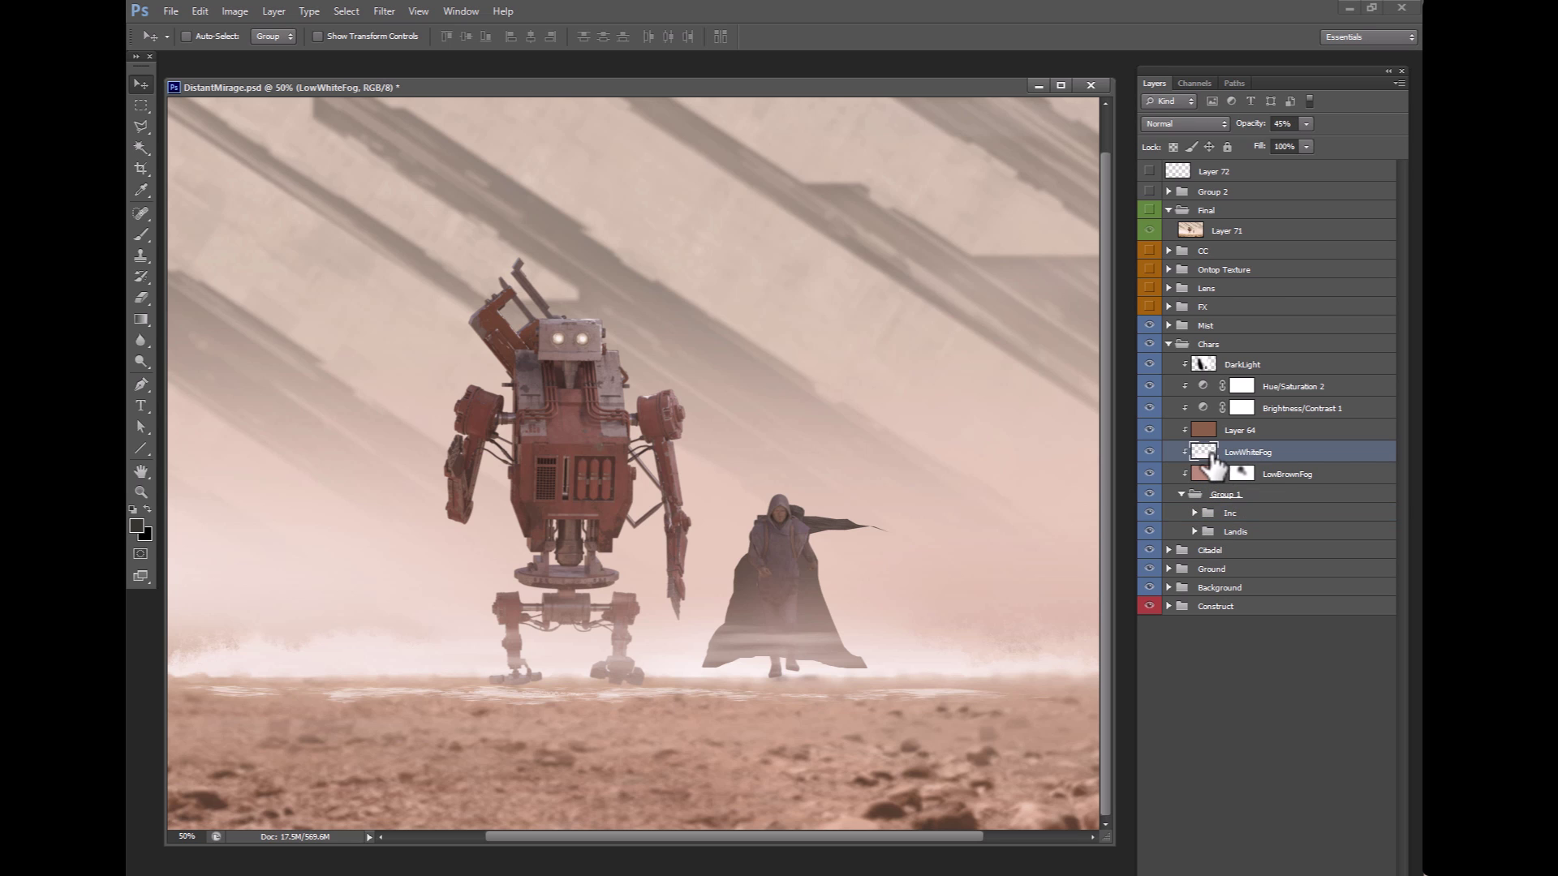